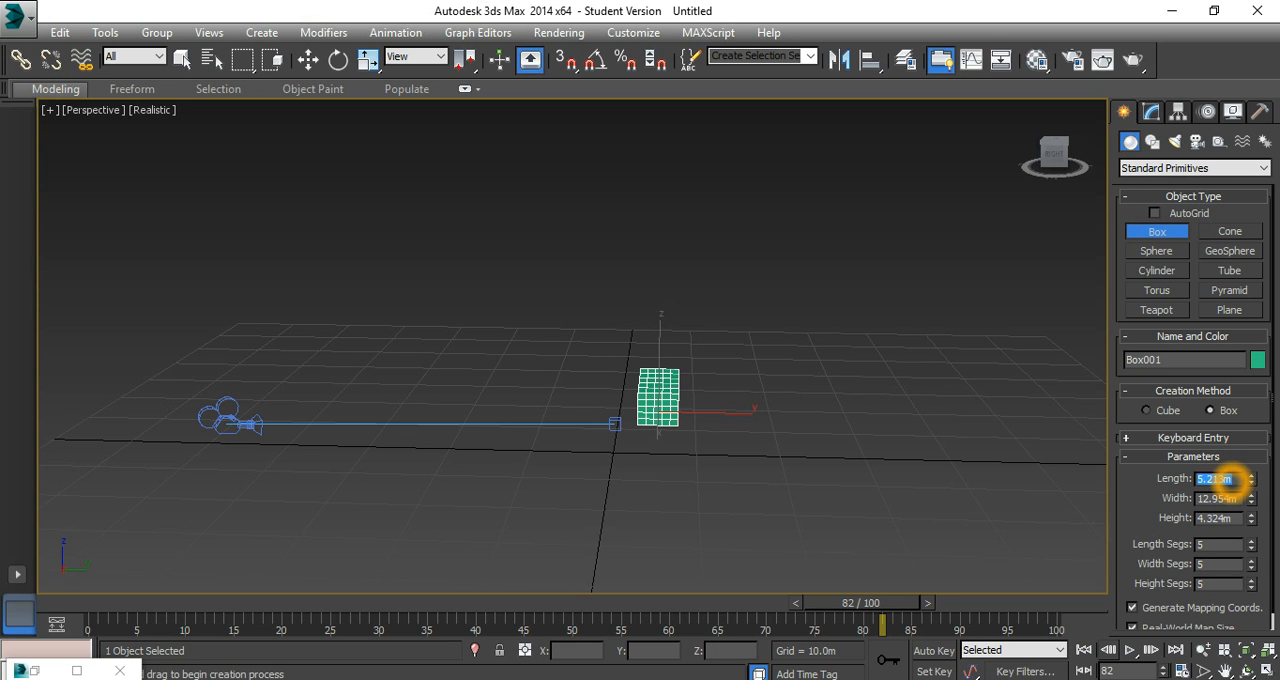
# - Set the box's length, width and height to 5 m each
pyautogui.click(1216, 497)
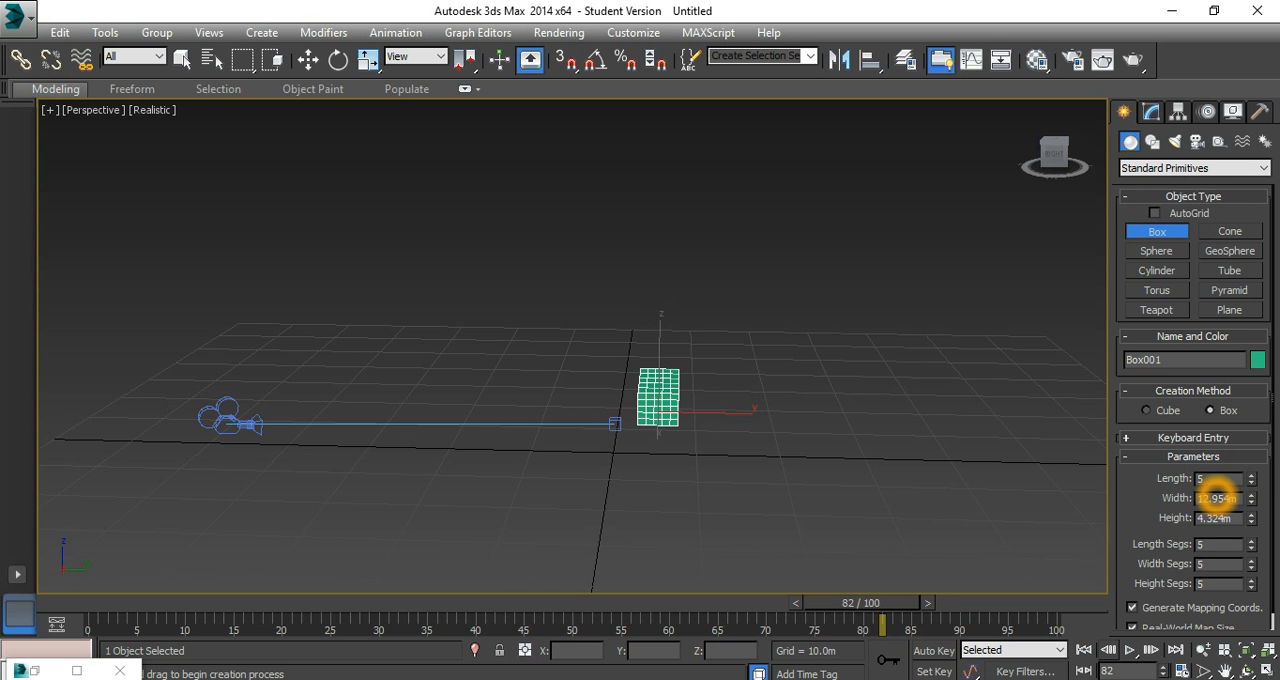
pyautogui.doubleClick(1214, 499)
pyautogui.write('5')
pyautogui.doubleClick(1211, 517)
pyautogui.write('5')
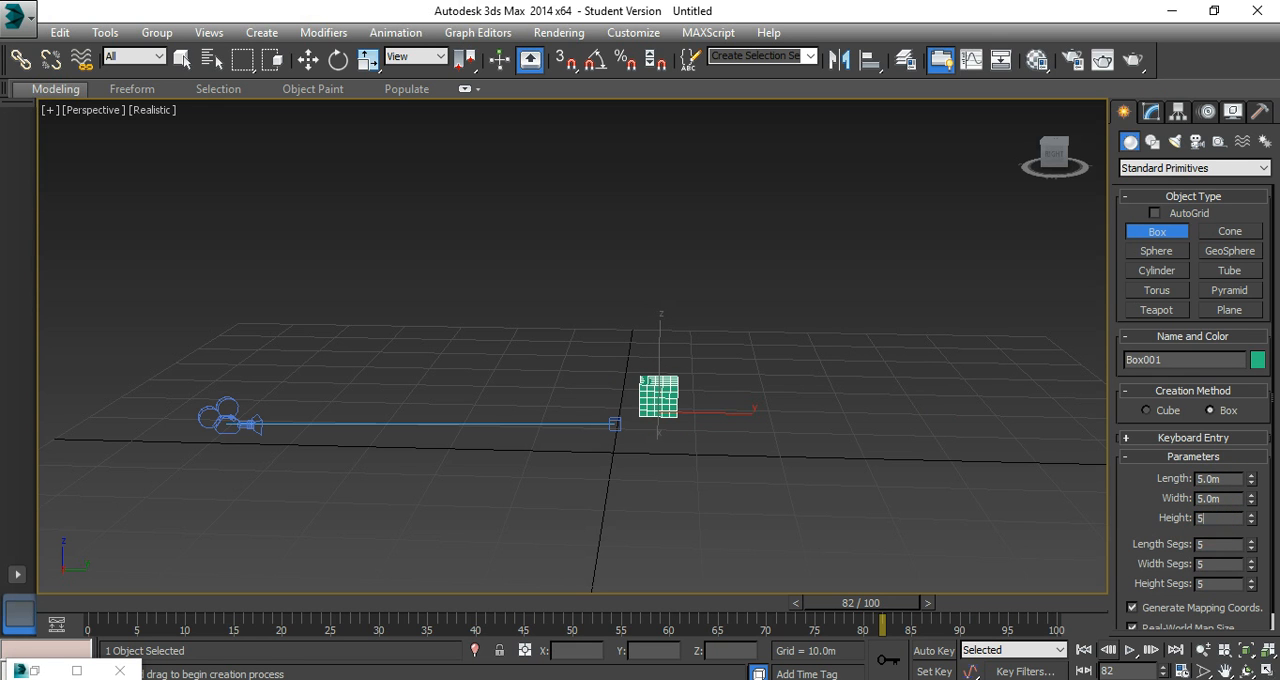
pyautogui.click(1207, 545)
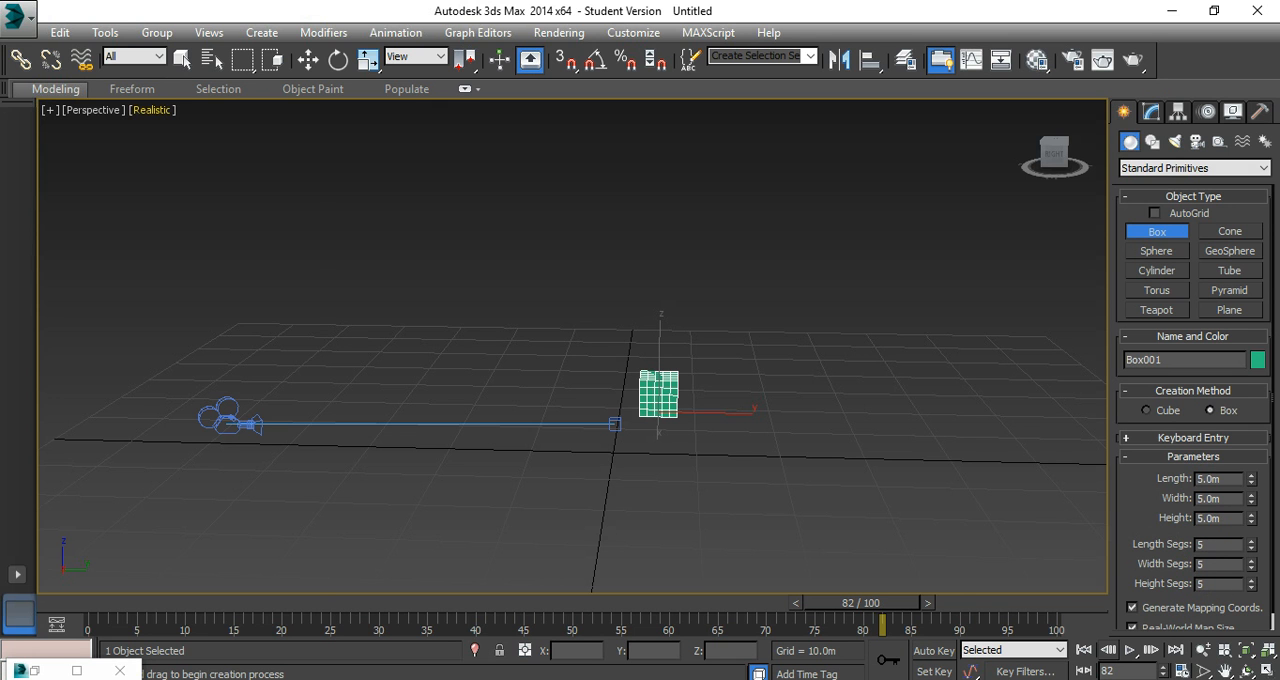
# - Finish creating the box, start the Array tool on it and set the incremental X move to 6 m
pyautogui.click(105, 32)
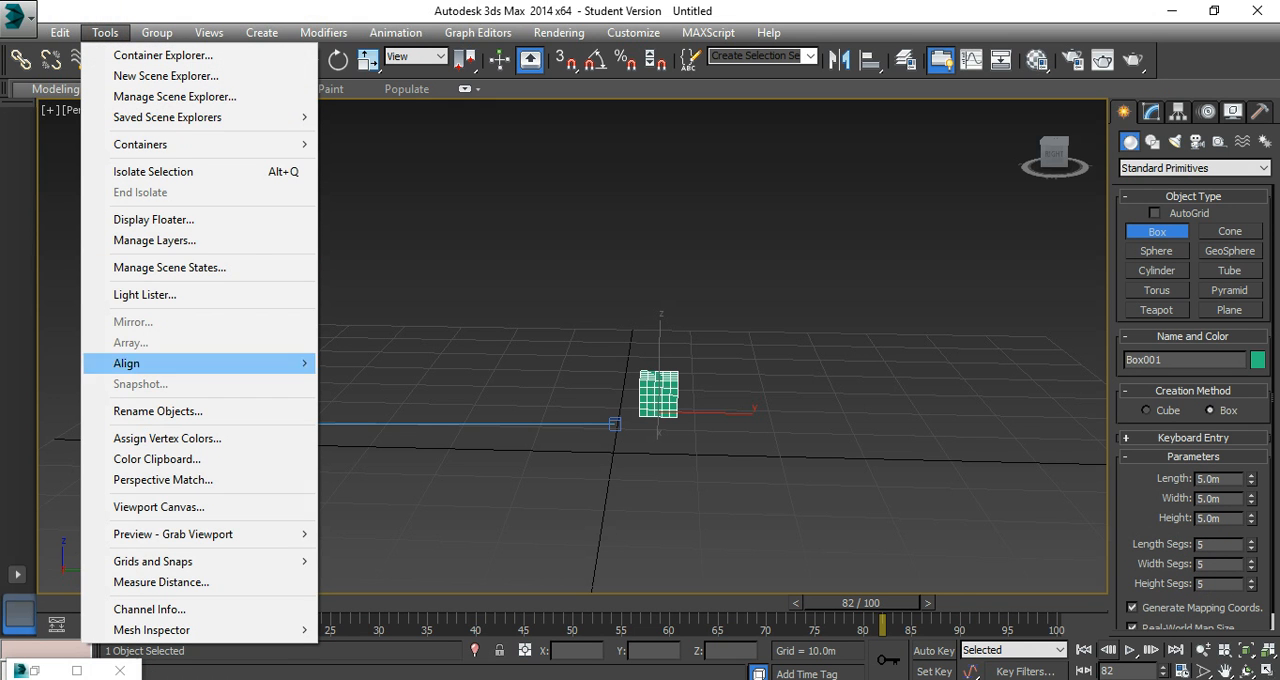
pyautogui.moveTo(157, 33)
pyautogui.click(178, 68)
pyautogui.click(424, 226)
pyautogui.click(176, 58)
pyautogui.click(183, 59)
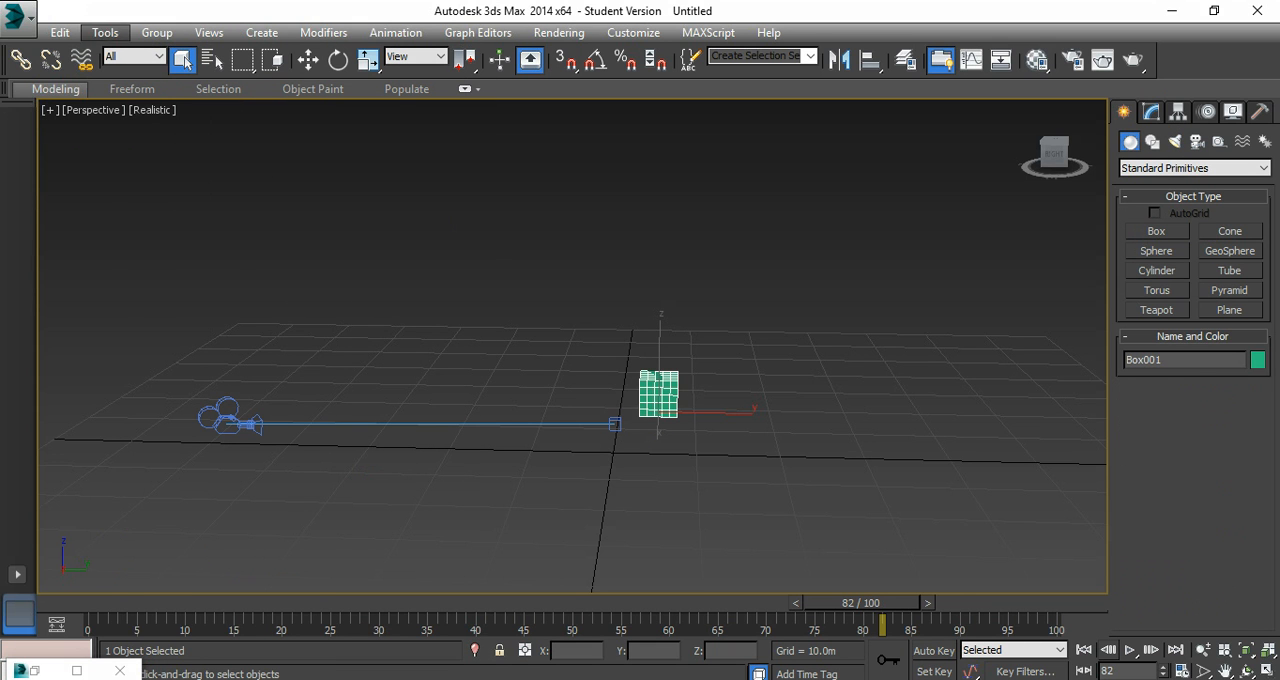
pyautogui.click(105, 32)
pyautogui.click(133, 340)
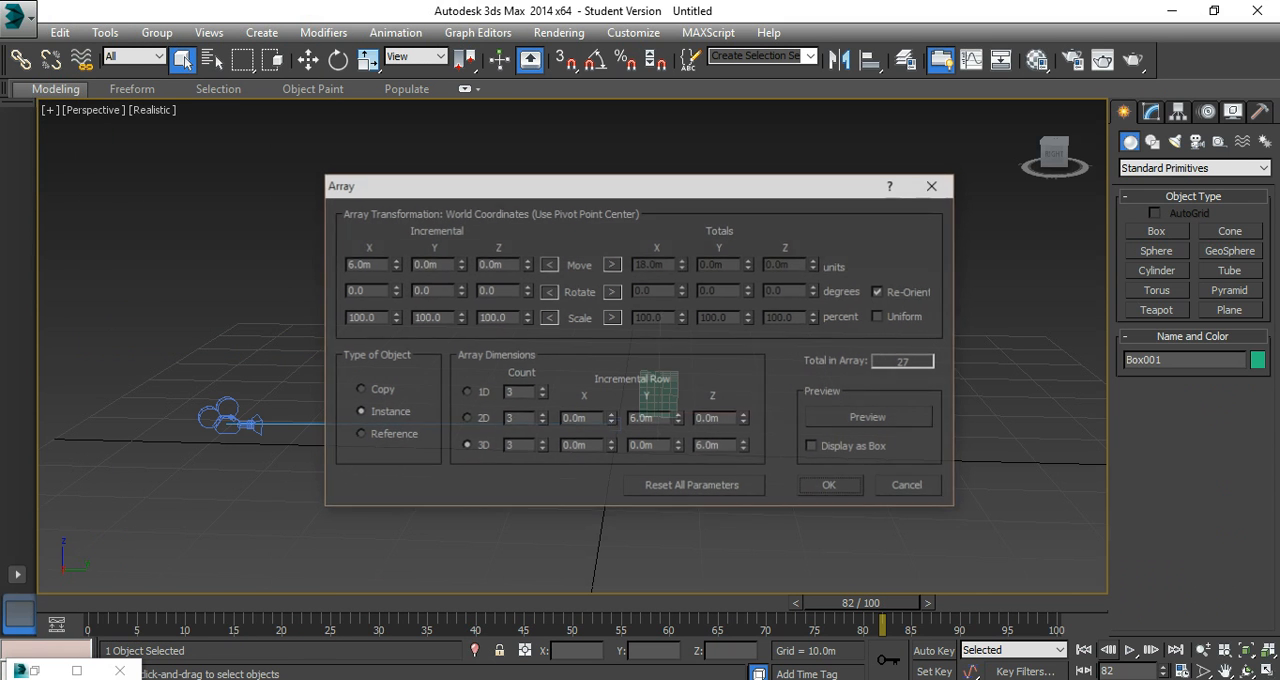
pyautogui.click(377, 263)
pyautogui.doubleClick(379, 264)
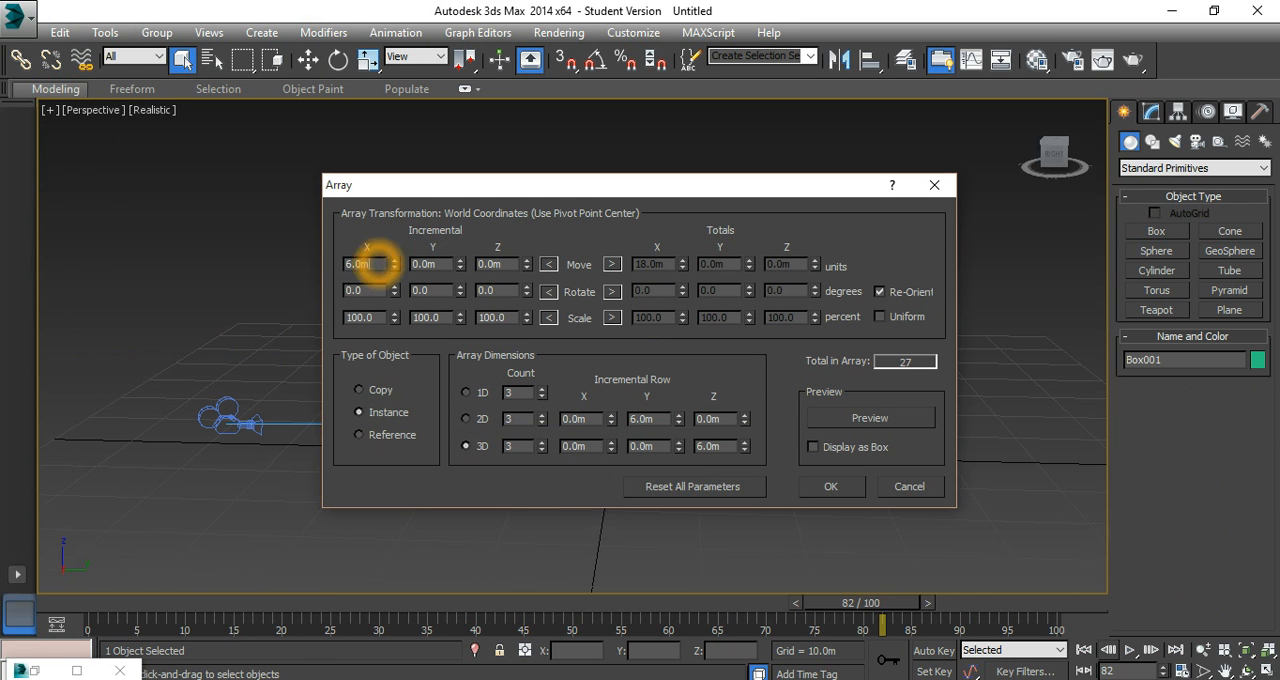
pyautogui.write('6')
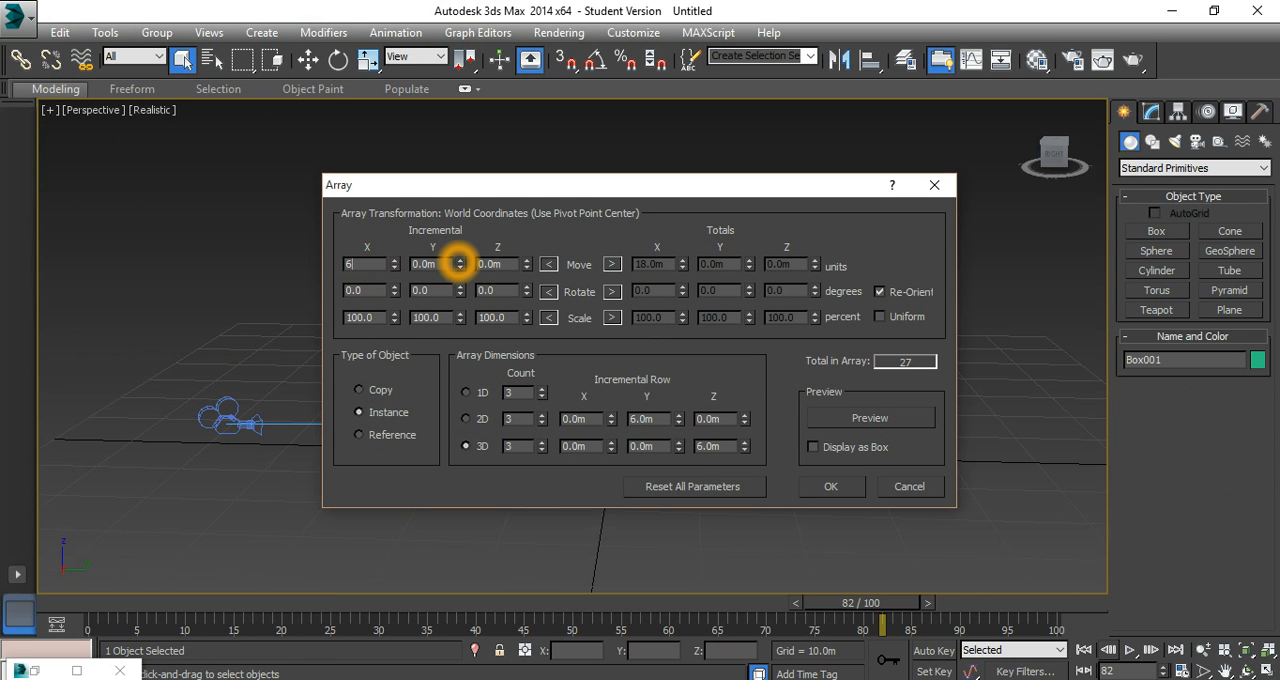
# - Create a 3D instance array with a count of 3 in each dimension and row offsets of 6 m in Y and Z
pyautogui.click(467, 419)
pyautogui.click(508, 419)
pyautogui.click(516, 391)
pyautogui.click(501, 393)
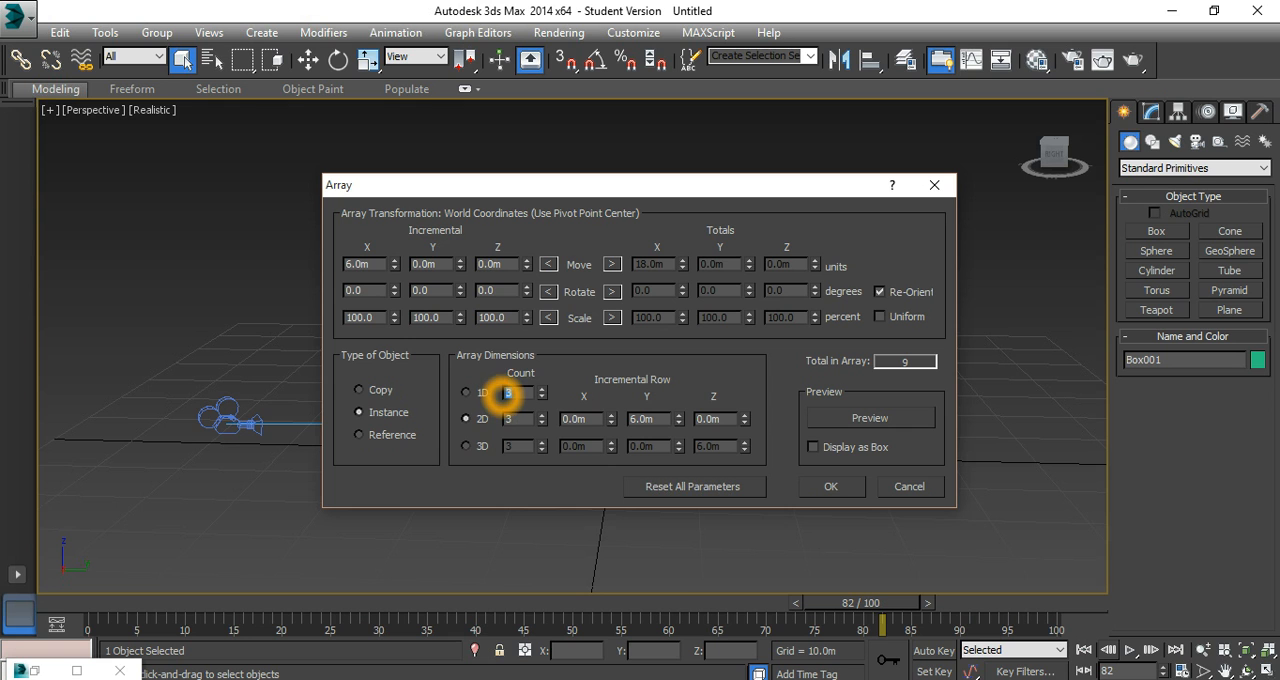
pyautogui.click(514, 419)
pyautogui.click(518, 442)
pyautogui.click(516, 446)
pyautogui.click(465, 446)
pyautogui.click(525, 447)
pyautogui.click(642, 422)
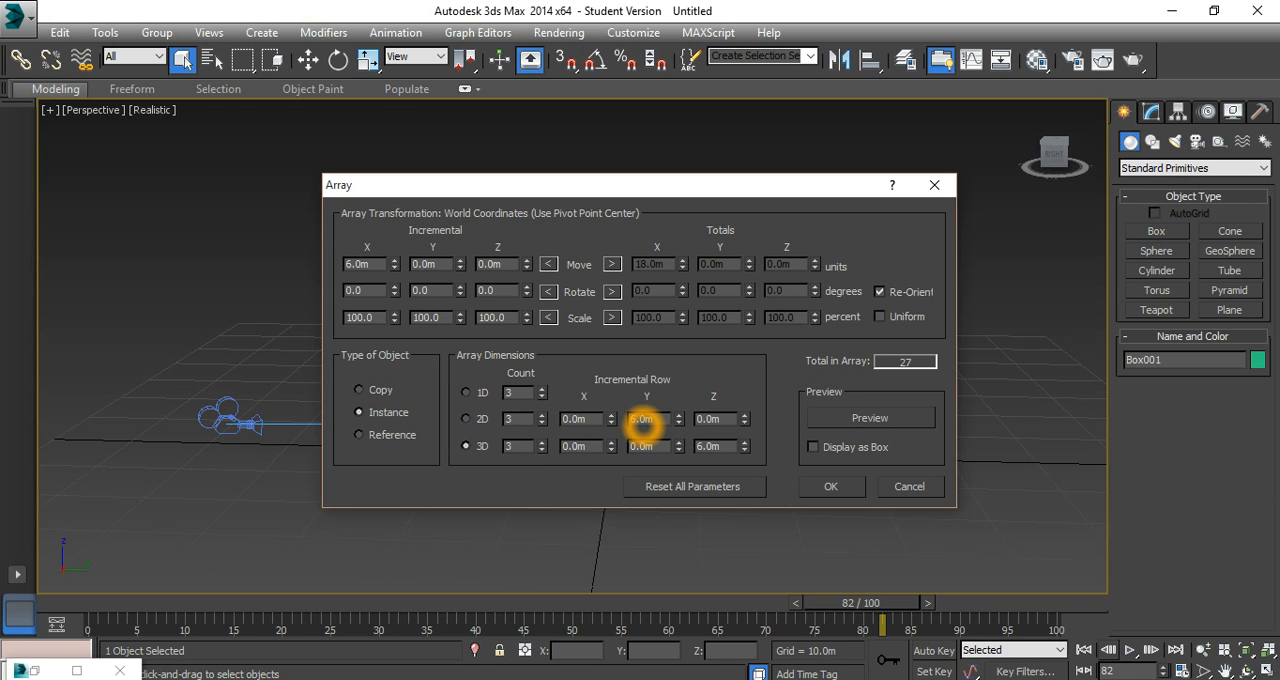
pyautogui.click(710, 447)
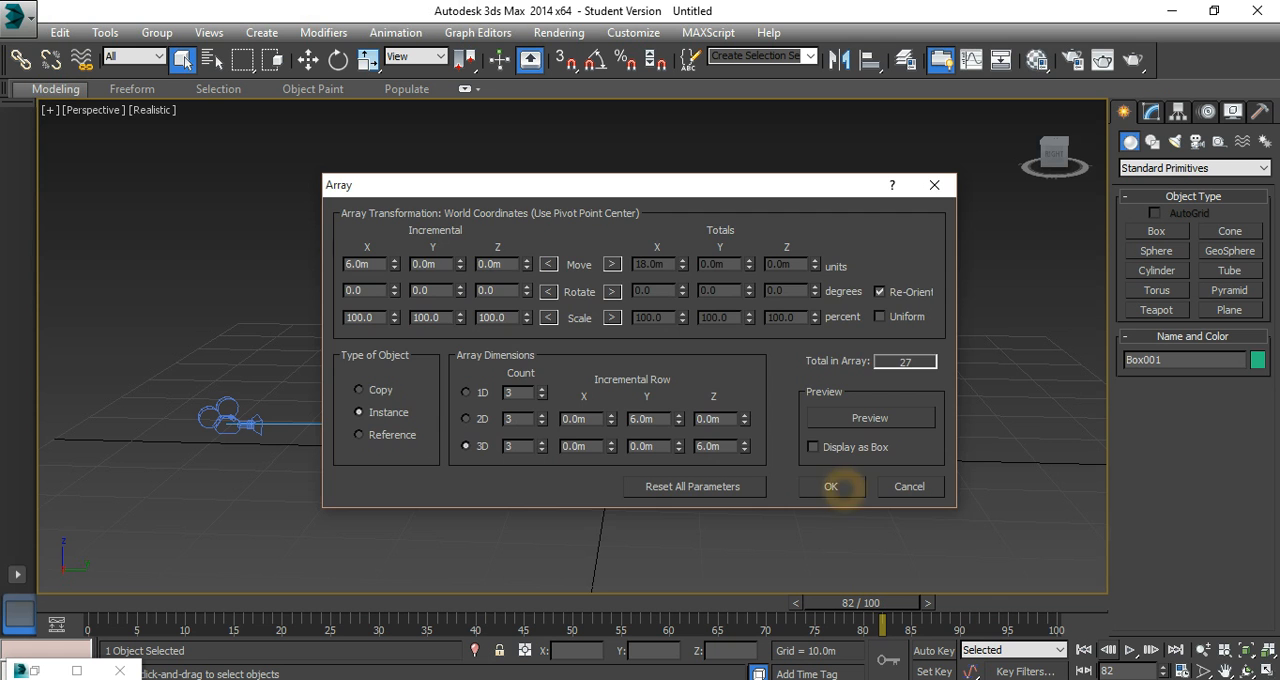
pyautogui.click(843, 488)
# - Select all 27 boxes and move them together so the stack floats above the ground grid near the camera target
pyautogui.keyDown('alt'); pyautogui.moveTo(769, 420); pyautogui.dragTo(905, 403, button='middle'); pyautogui.keyUp('alt')
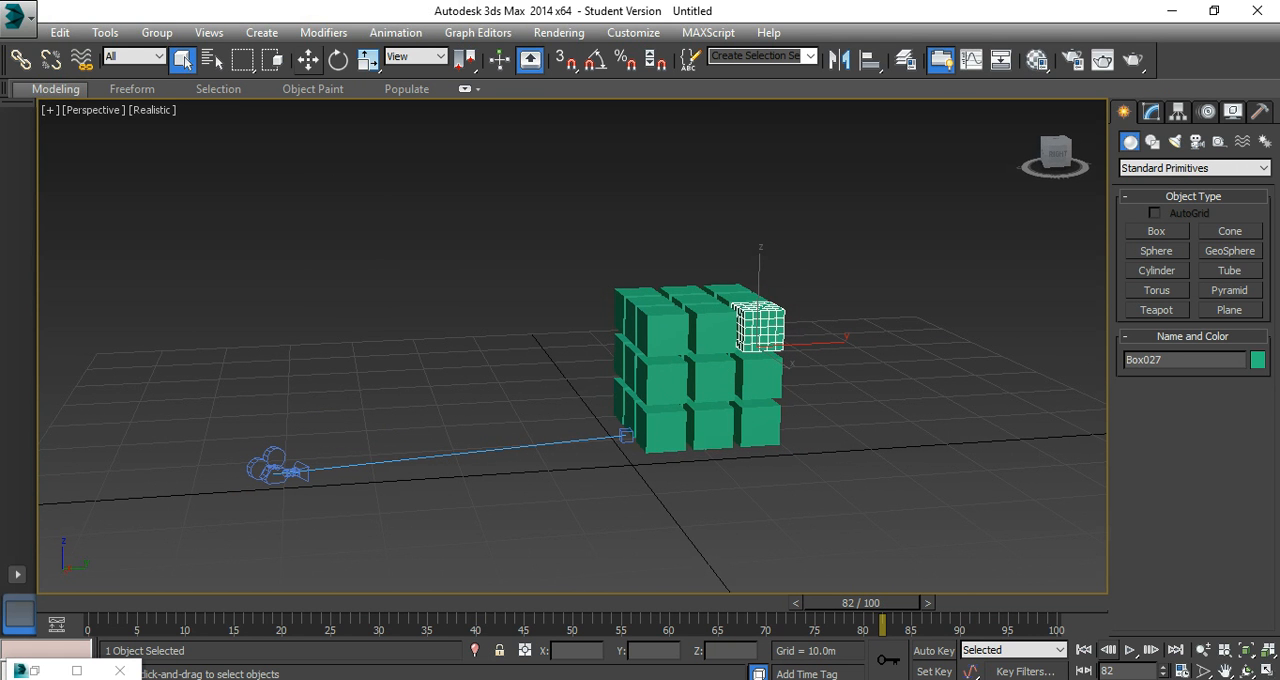
pyautogui.press('w')
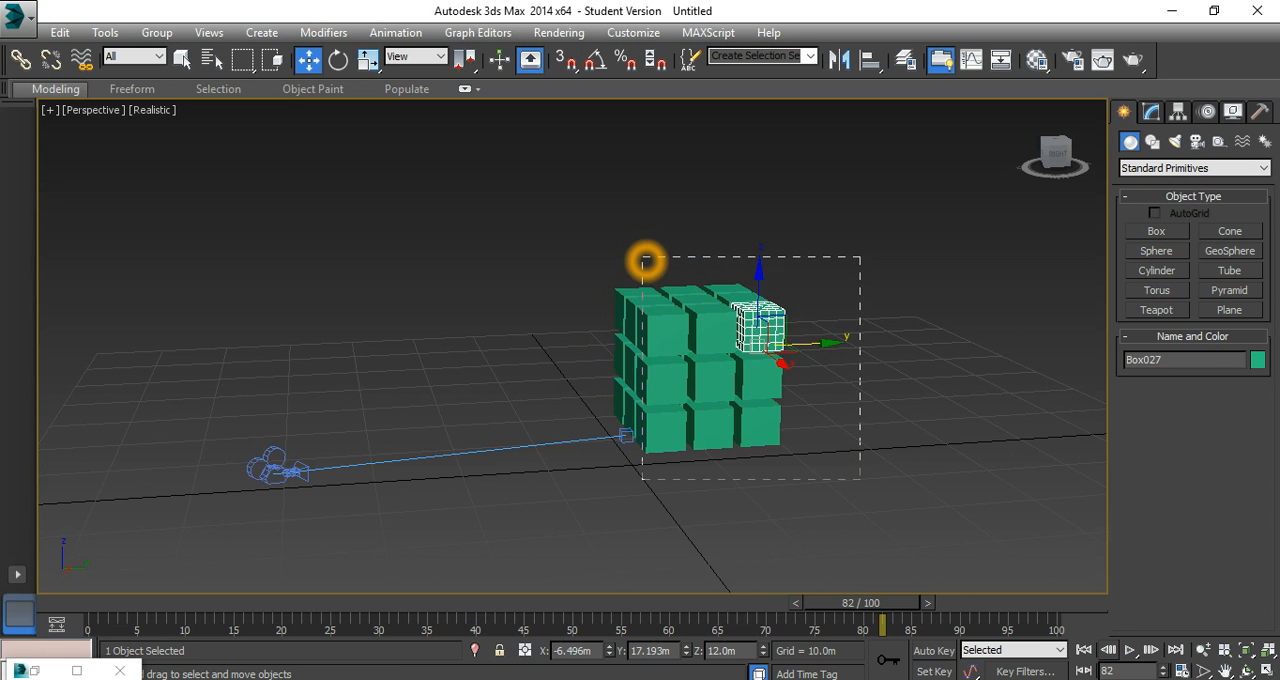
pyautogui.moveTo(643, 257); pyautogui.dragTo(646, 260)
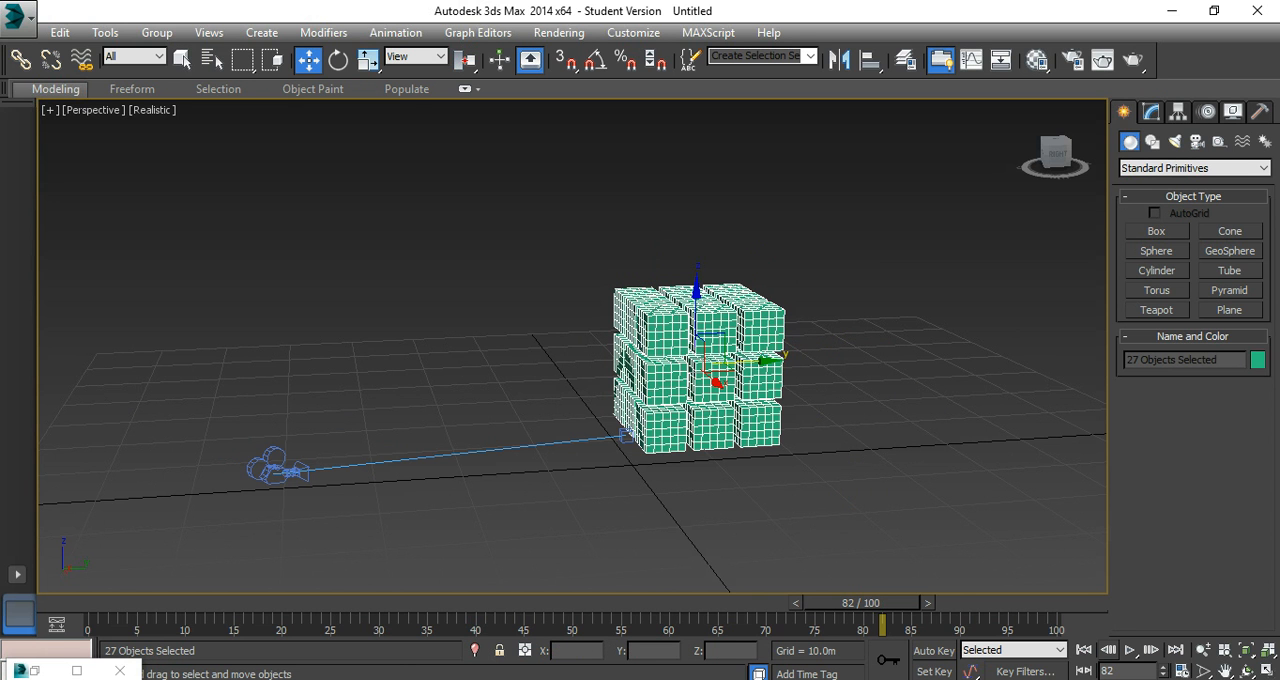
pyautogui.moveTo(767, 360); pyautogui.dragTo(692, 363)
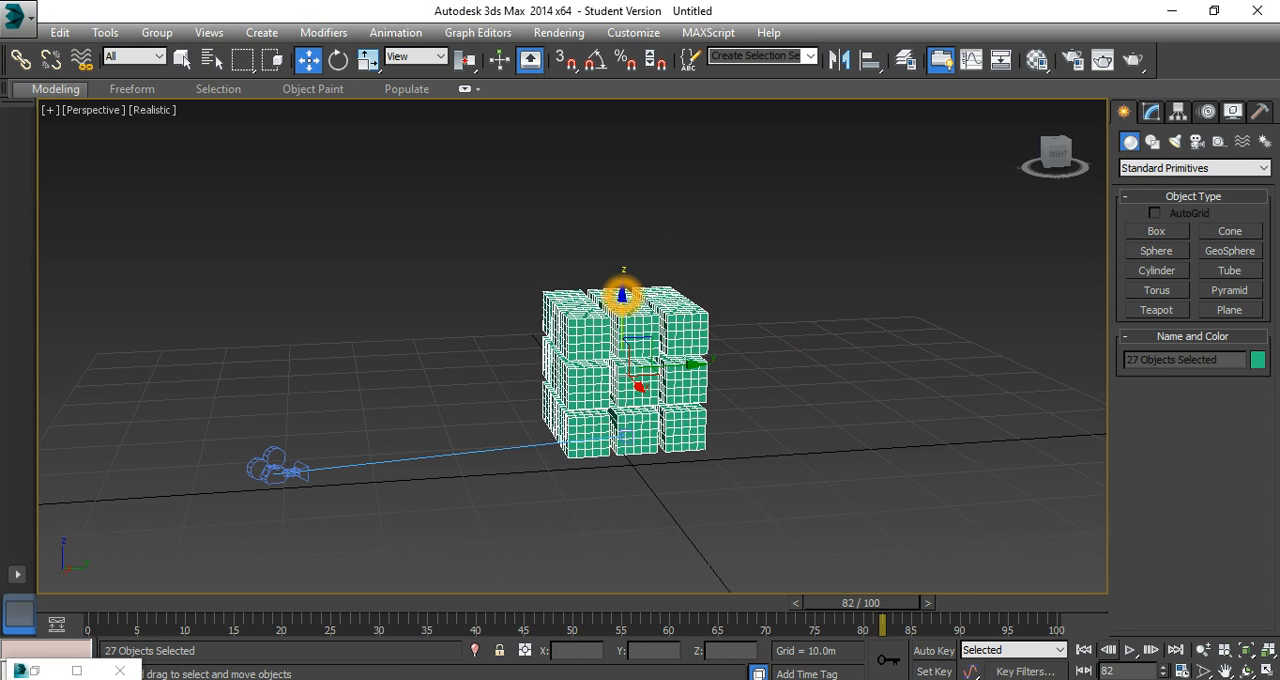
pyautogui.moveTo(622, 292); pyautogui.dragTo(623, 228)
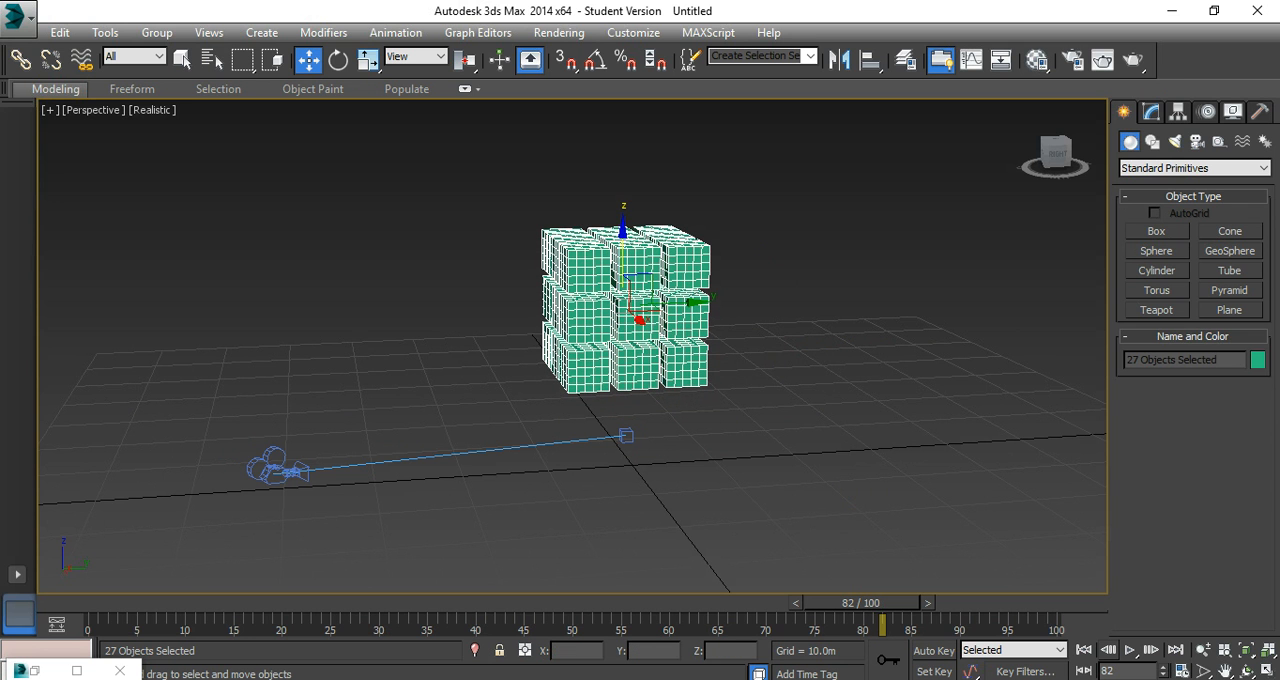
pyautogui.moveTo(641, 320); pyautogui.dragTo(674, 348)
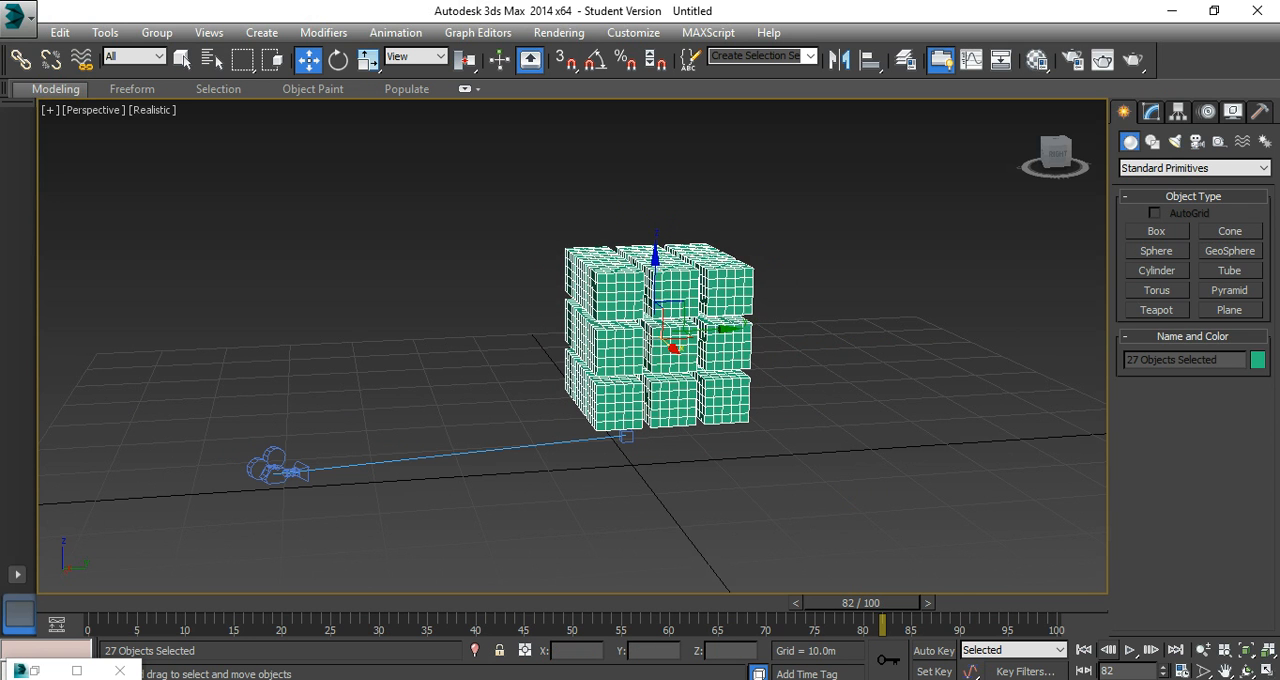
pyautogui.click(659, 245)
pyautogui.keyDown('alt'); pyautogui.moveTo(684, 421); pyautogui.dragTo(612, 386, button='middle'); pyautogui.keyUp('alt')
pyautogui.moveTo(601, 240); pyautogui.dragTo(601, 203)
# - Rotate the selected stack of boxes so it is tilted onto one edge above the grid
pyautogui.click(338, 60)
pyautogui.click(535, 272)
pyautogui.moveTo(535, 272); pyautogui.dragTo(543, 320)
pyautogui.keyDown('alt'); pyautogui.moveTo(772, 283); pyautogui.dragTo(764, 315, button='middle'); pyautogui.keyUp('alt')
# - Display the MassFX Toolbar and make the 27 selected boxes dynamic rigid bodies
pyautogui.click(1098, 88)
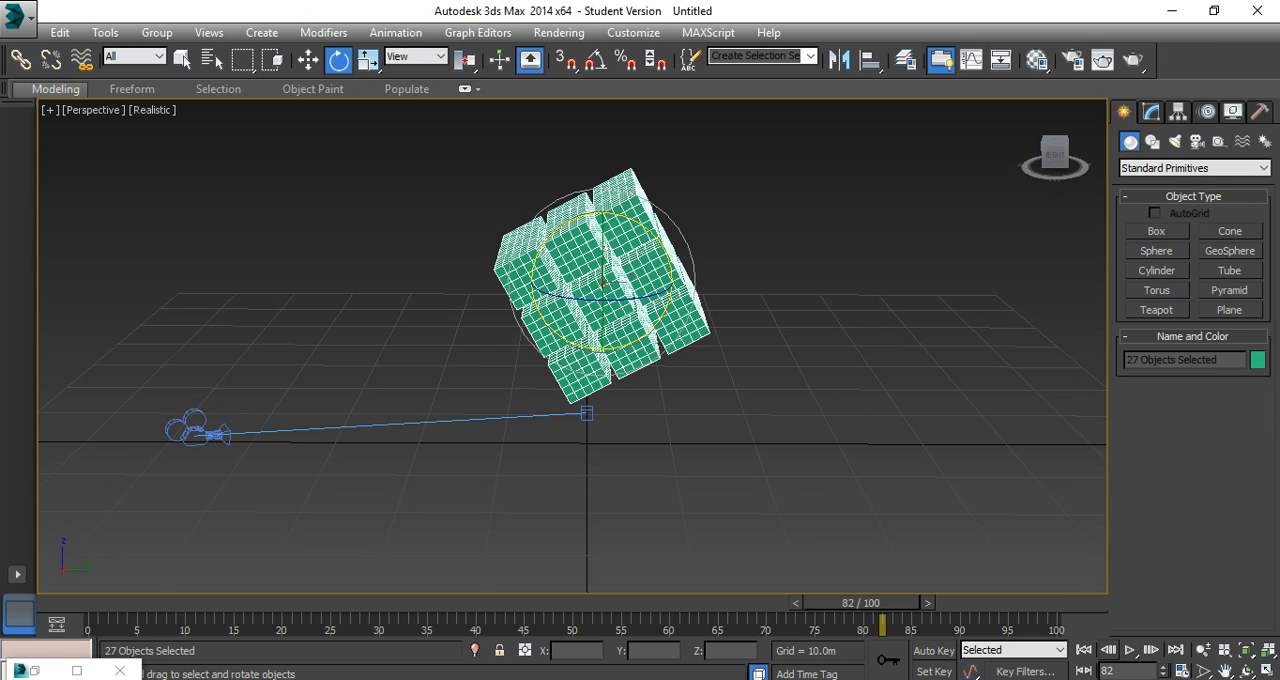
pyautogui.rightClick(1176, 60)
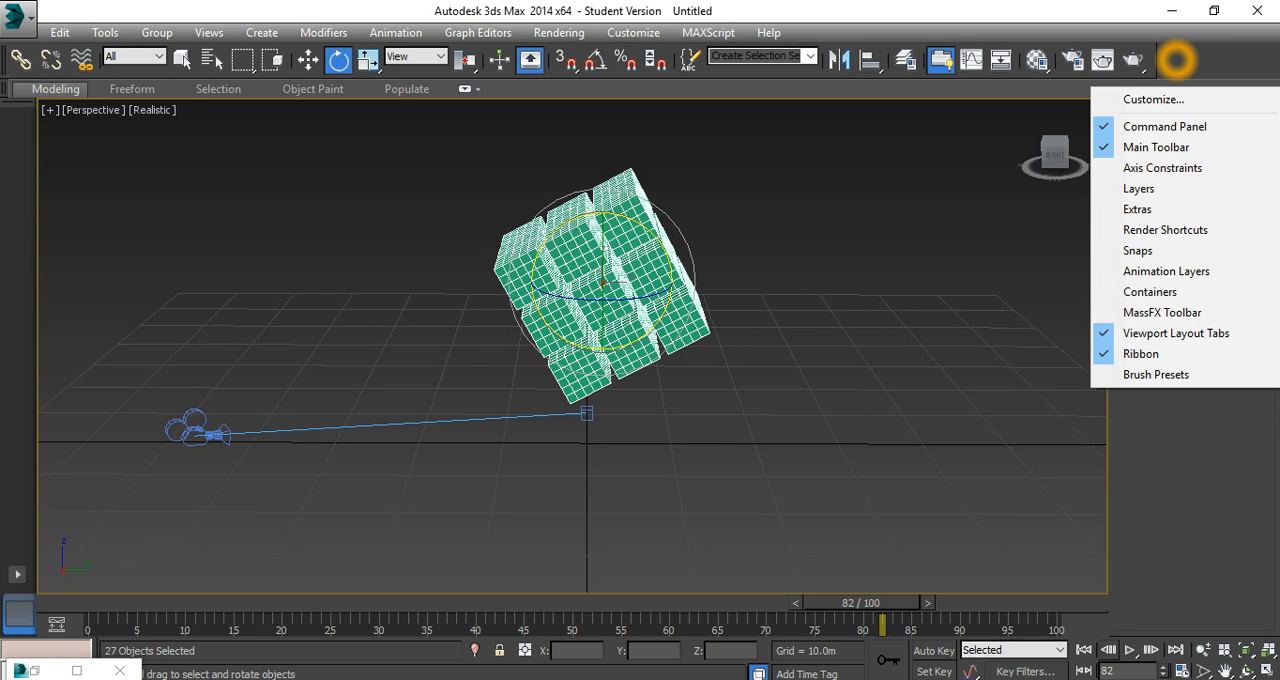
pyautogui.click(1210, 308)
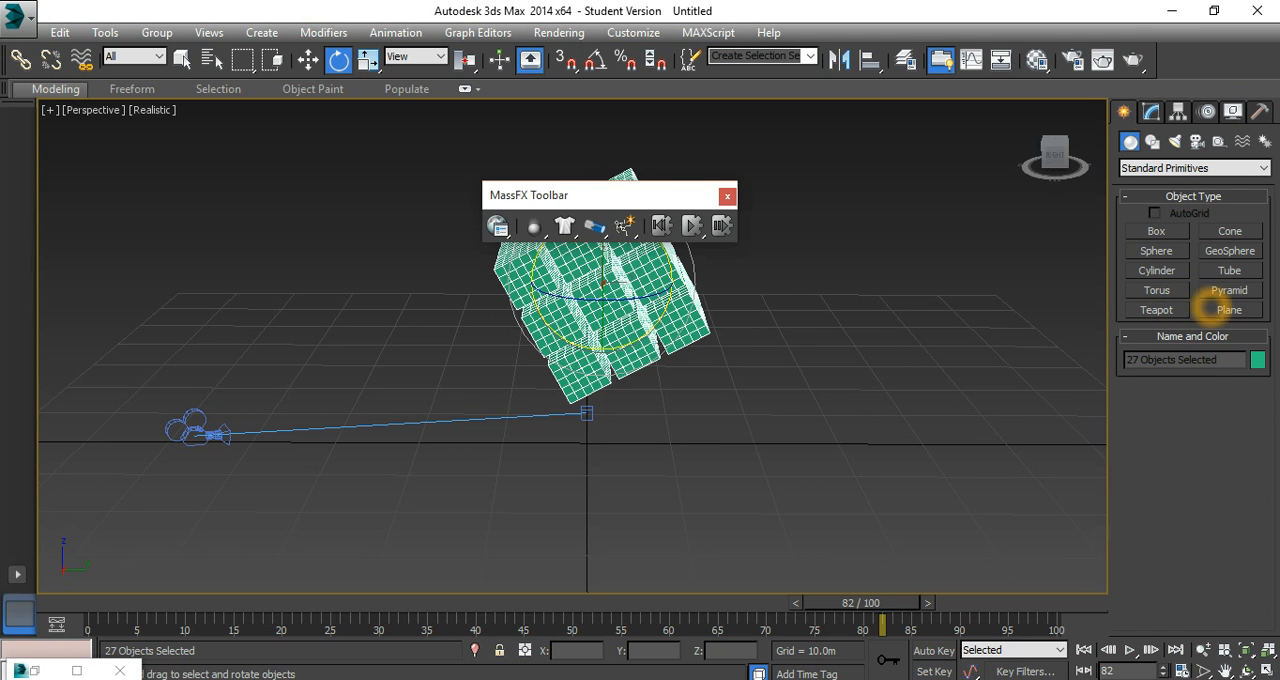
pyautogui.moveTo(646, 189); pyautogui.dragTo(226, 121)
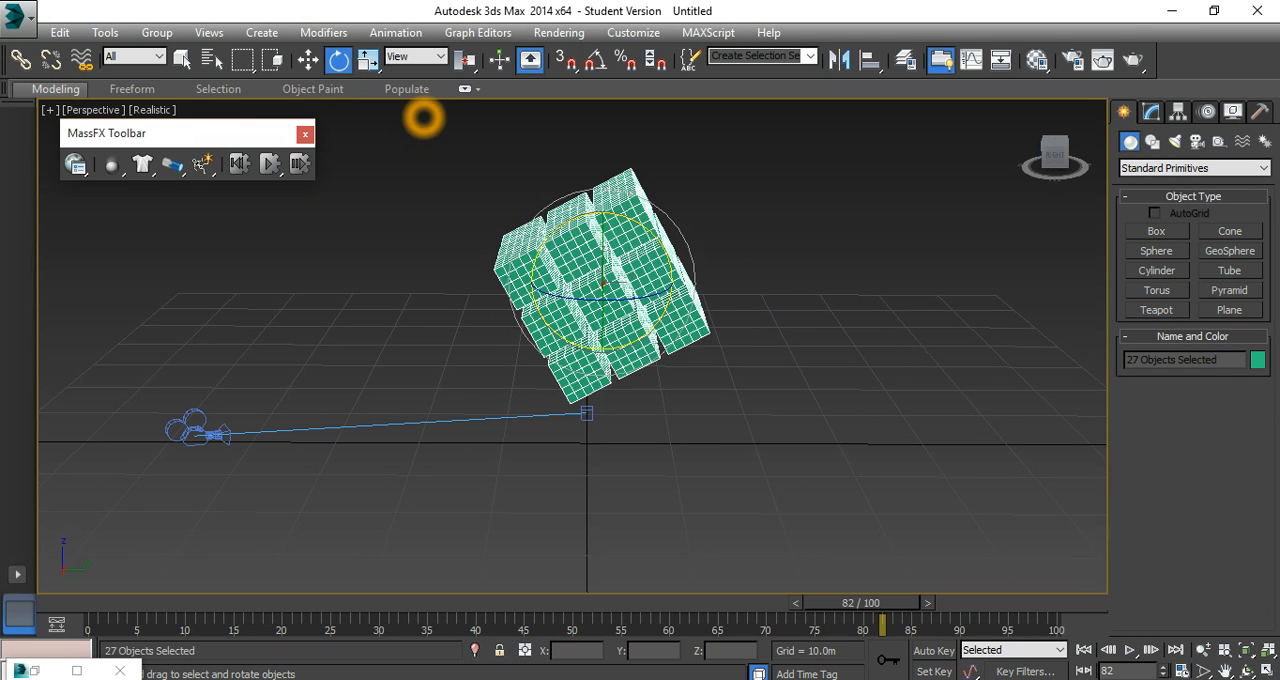
pyautogui.click(116, 167)
pyautogui.moveTo(117, 167); pyautogui.dragTo(134, 192)
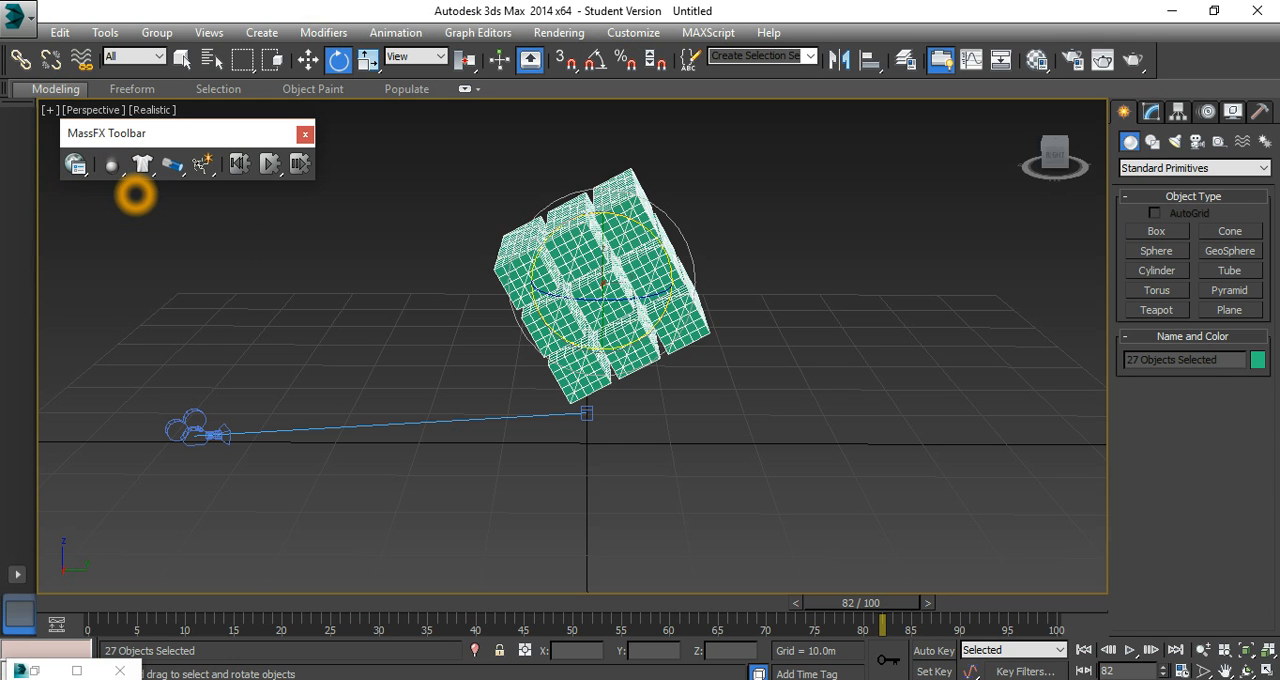
# - Open the simulation controls in MassFX Tools, preview the boxes falling and reset the simulation to its start
pyautogui.click(77, 166)
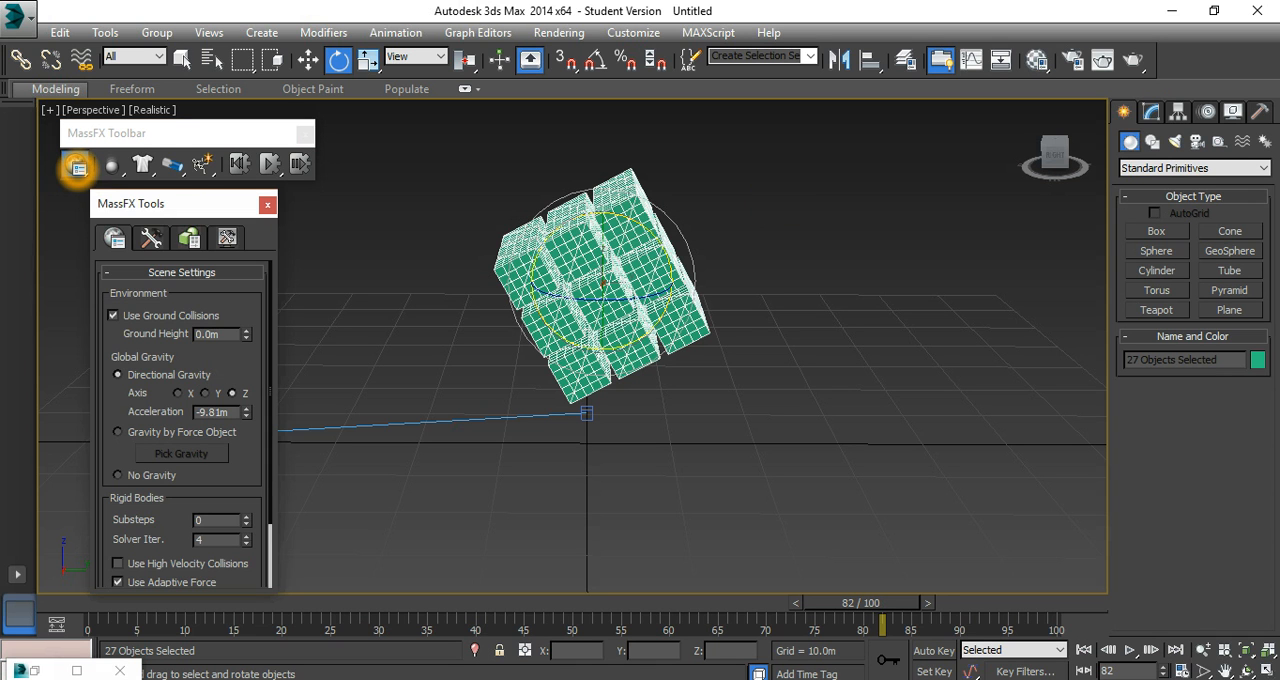
pyautogui.click(150, 238)
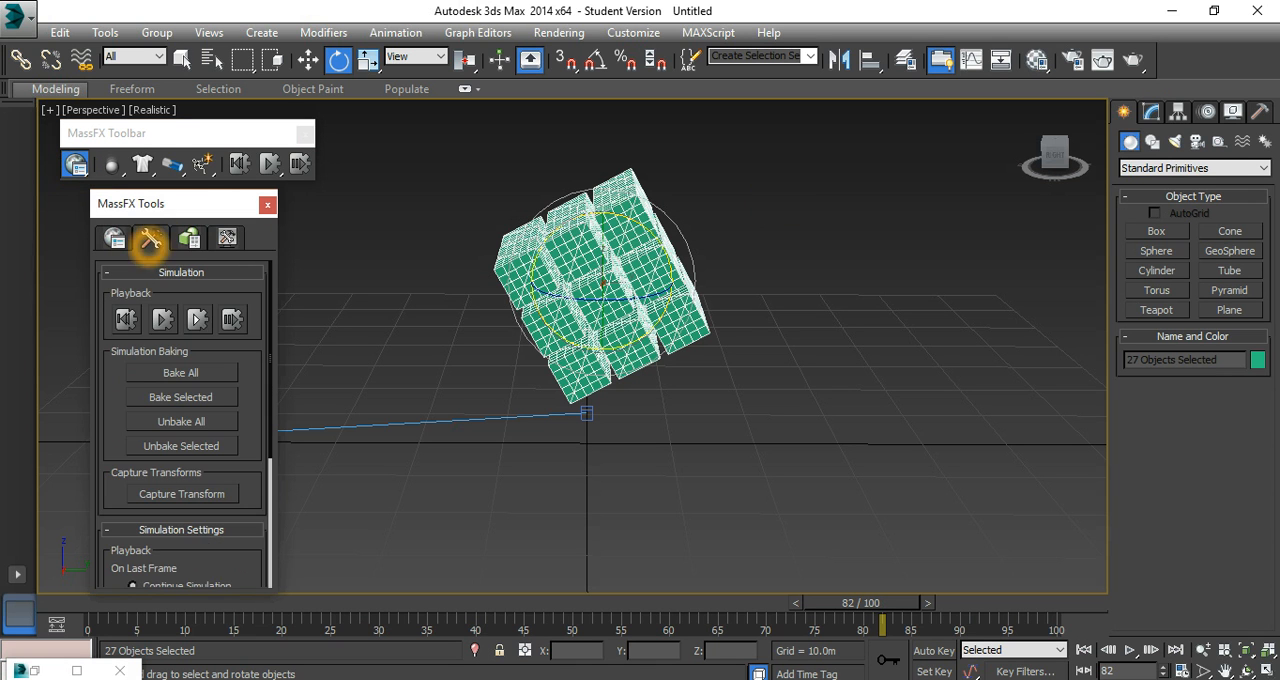
pyautogui.click(183, 373)
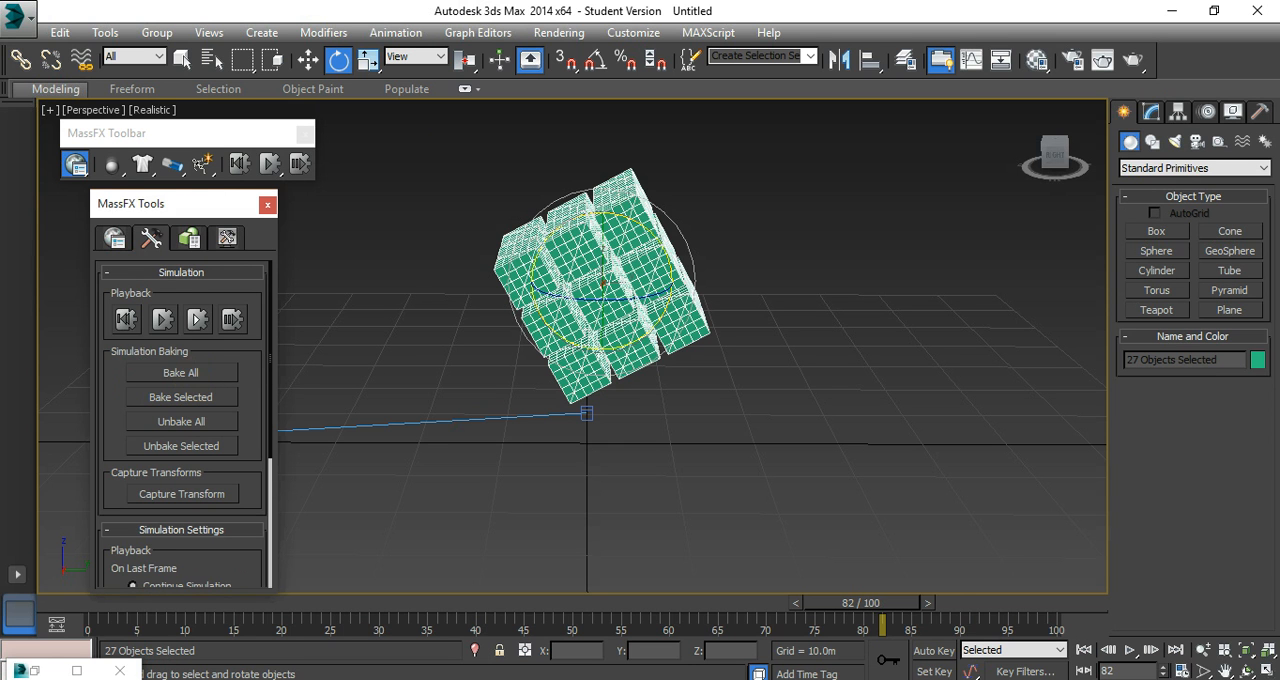
pyautogui.click(163, 319)
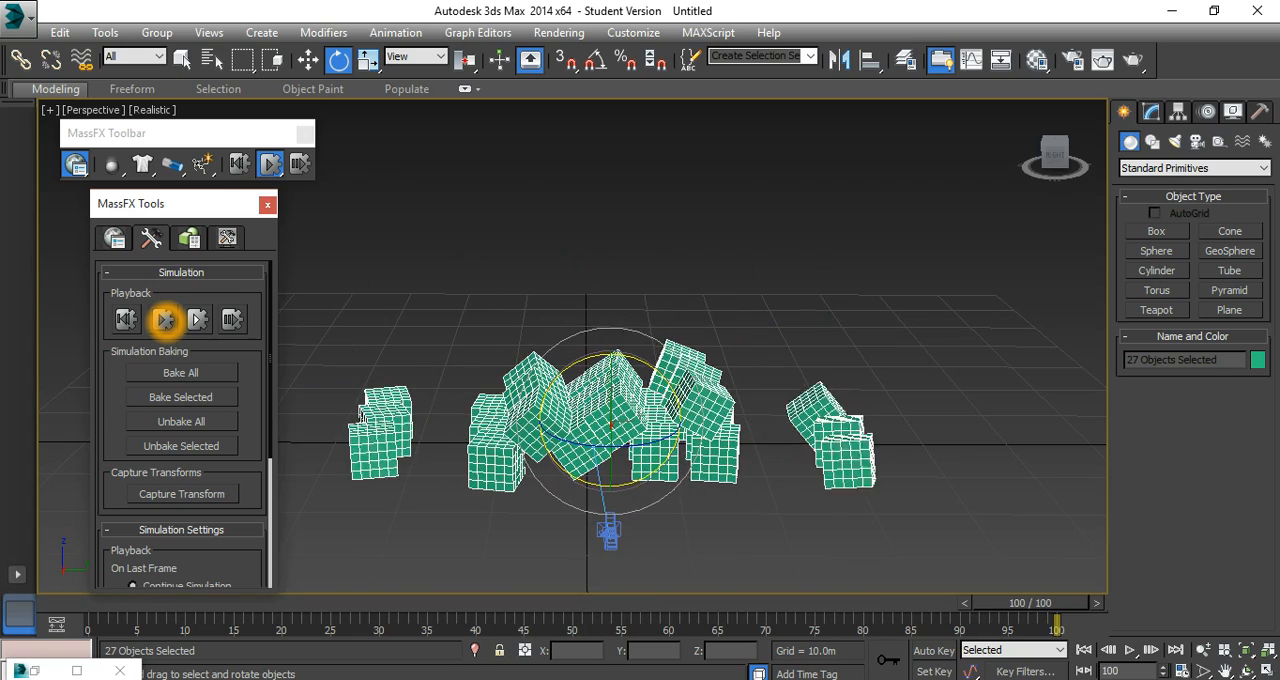
pyautogui.click(166, 320)
pyautogui.click(125, 318)
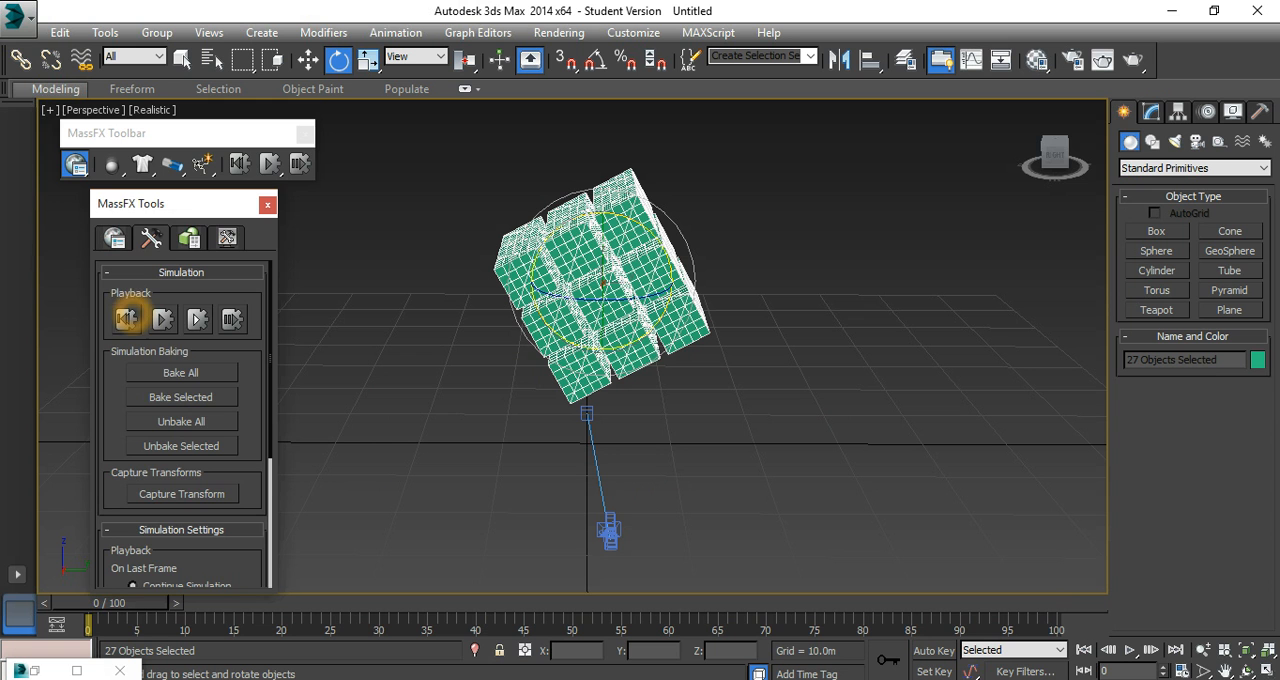
# - Bake the MassFX simulation of all rigid bodies into keyframes
pyautogui.click(180, 372)
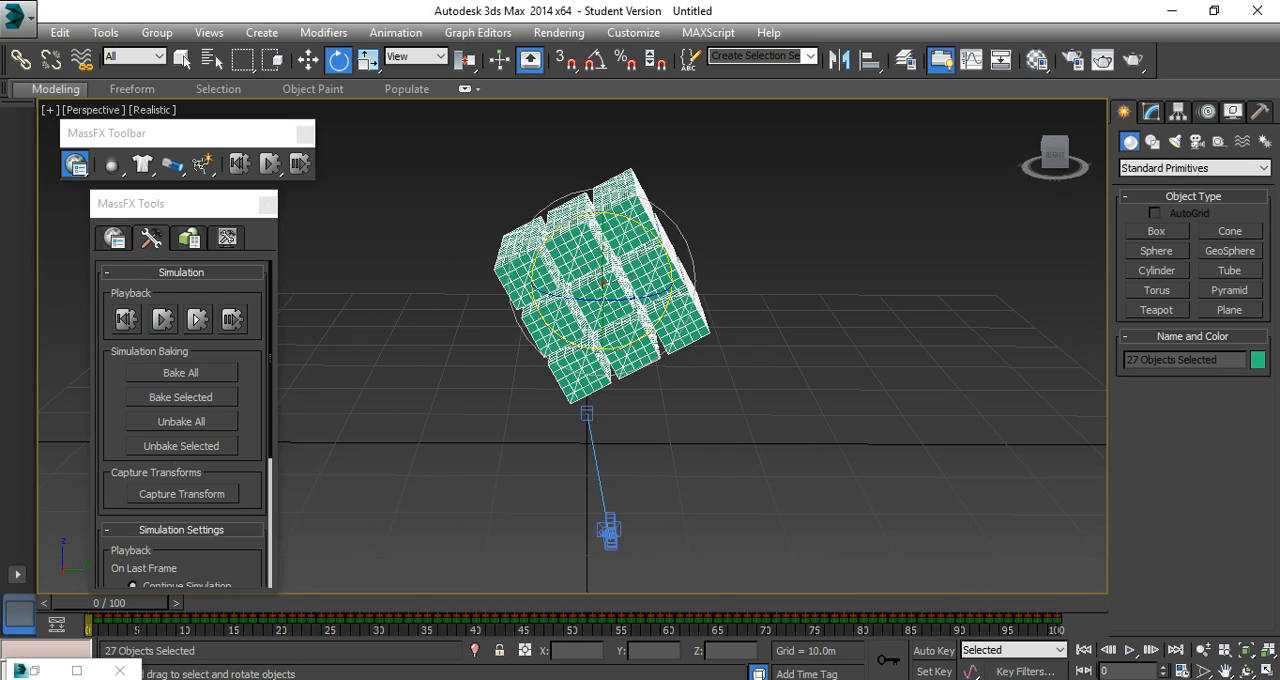
pyautogui.click(197, 410)
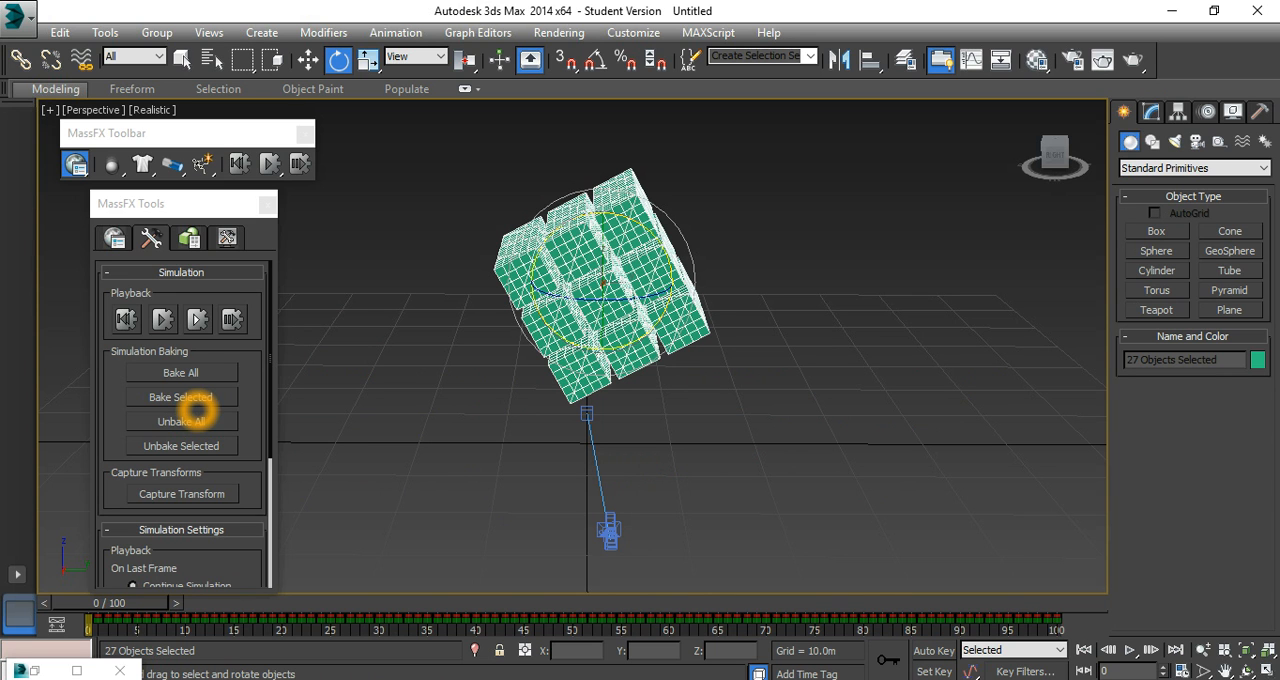
pyautogui.click(164, 207)
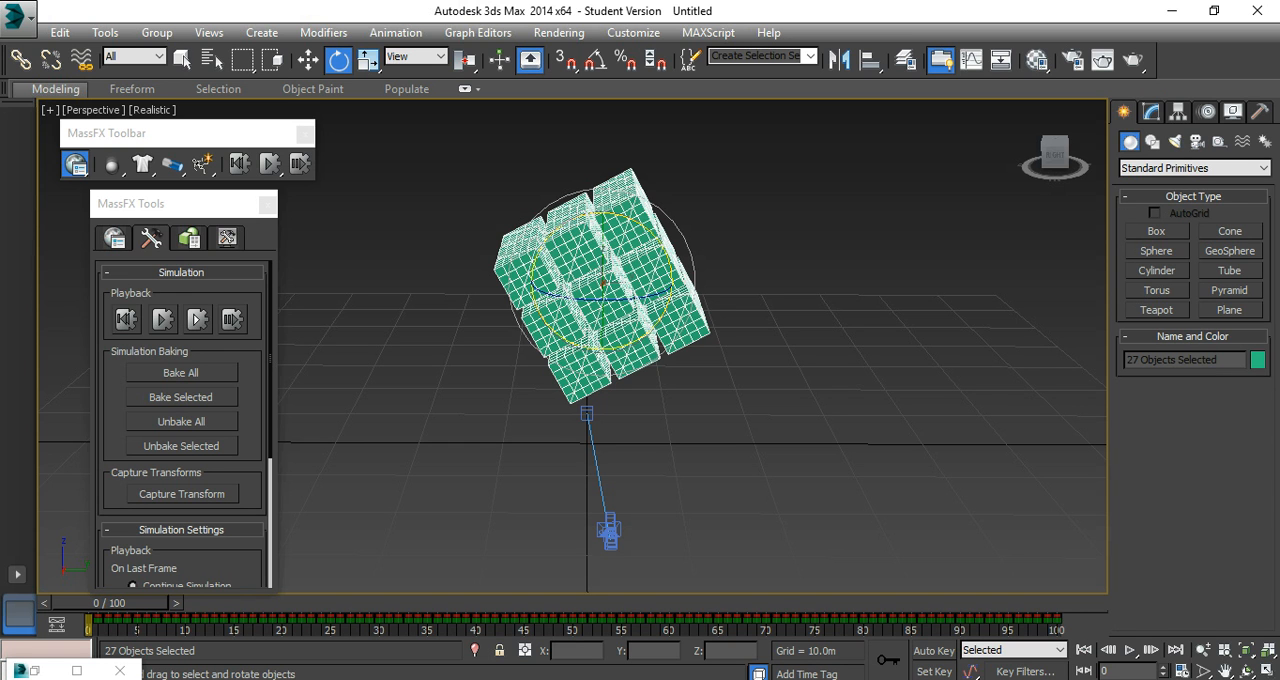
# - Open the Curve Editor for the 27 selected boxes and enlarge its window around the baked position and rotation tracks
pyautogui.click(184, 58)
pyautogui.rightClick(597, 253)
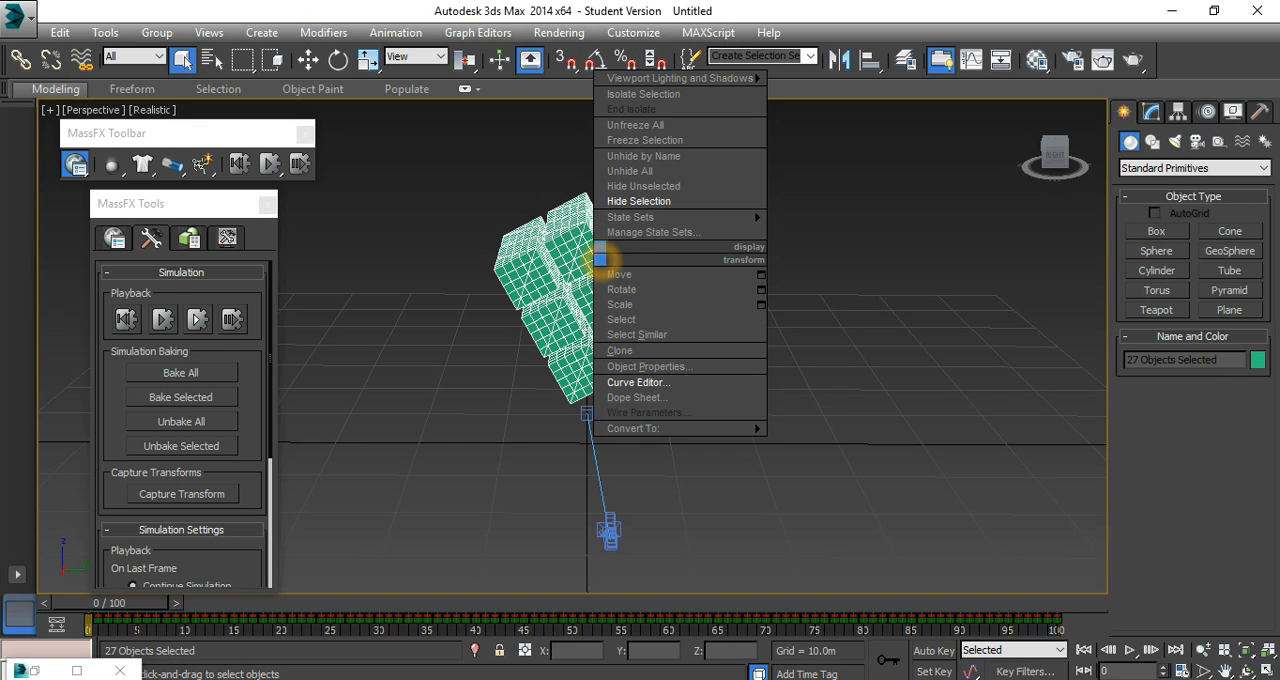
pyautogui.click(673, 385)
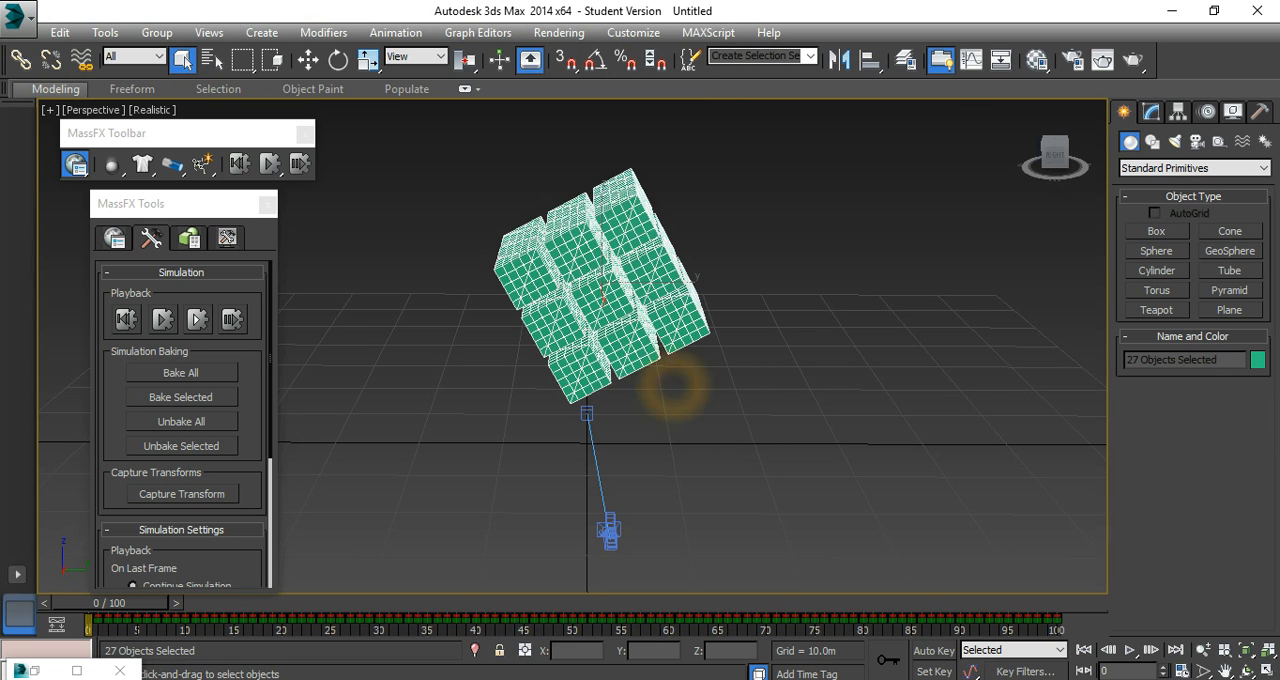
pyautogui.moveTo(969, 286); pyautogui.dragTo(1042, 405)
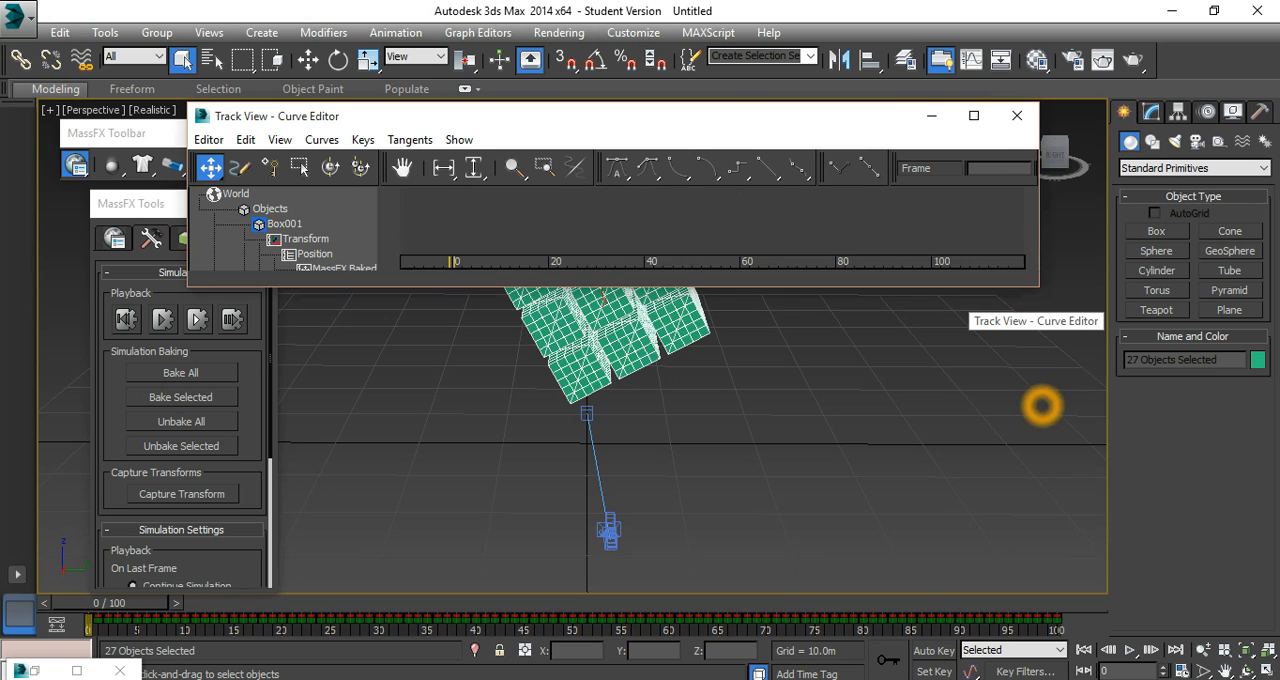
pyautogui.click(332, 170)
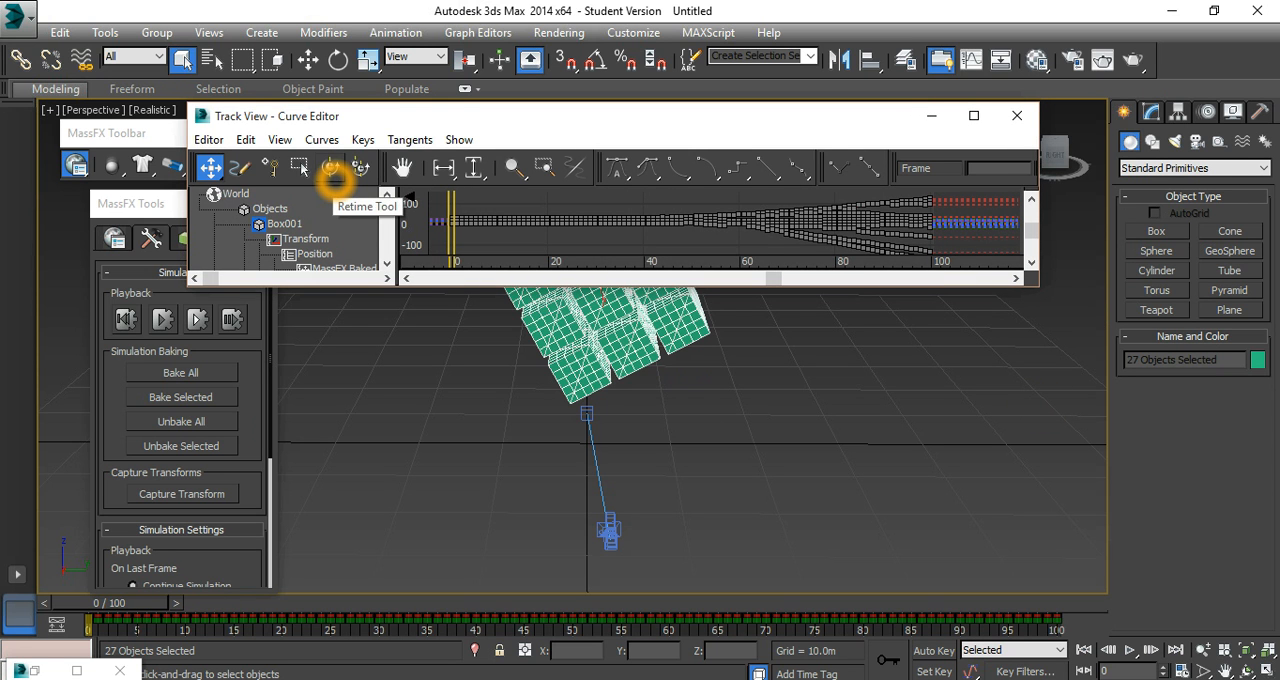
pyautogui.click(387, 263)
pyautogui.click(387, 263)
pyautogui.click(387, 263)
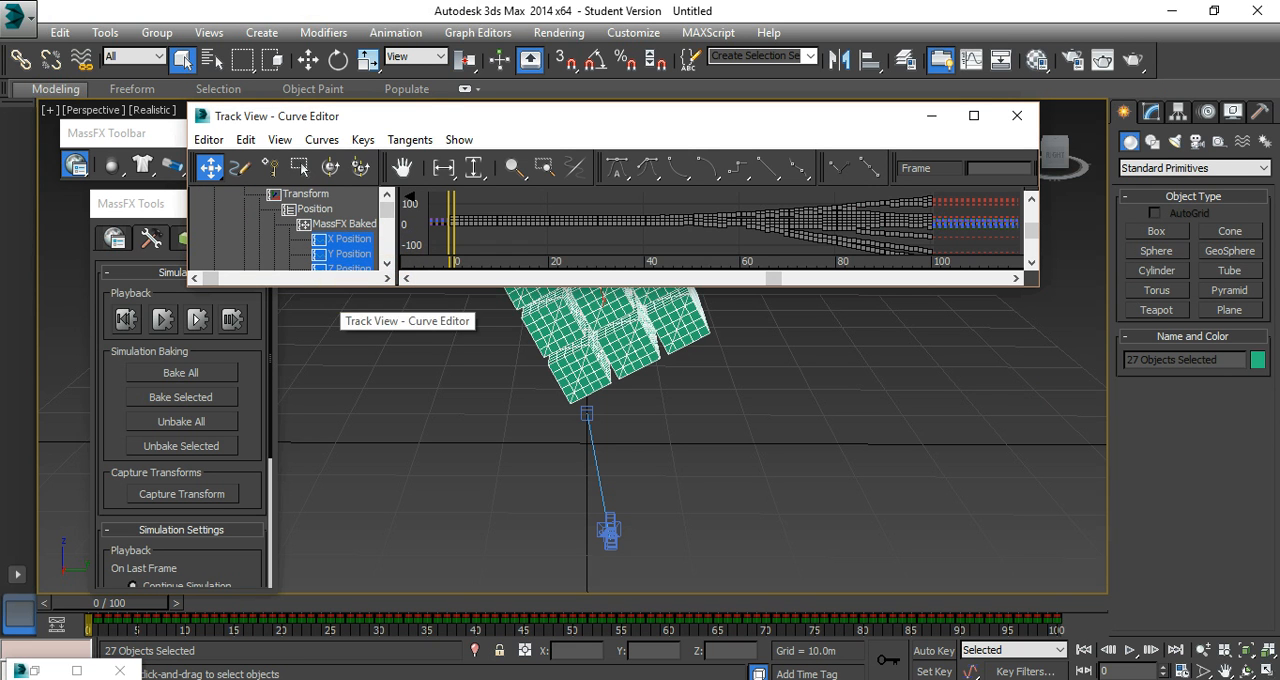
pyautogui.moveTo(349, 286); pyautogui.dragTo(357, 516)
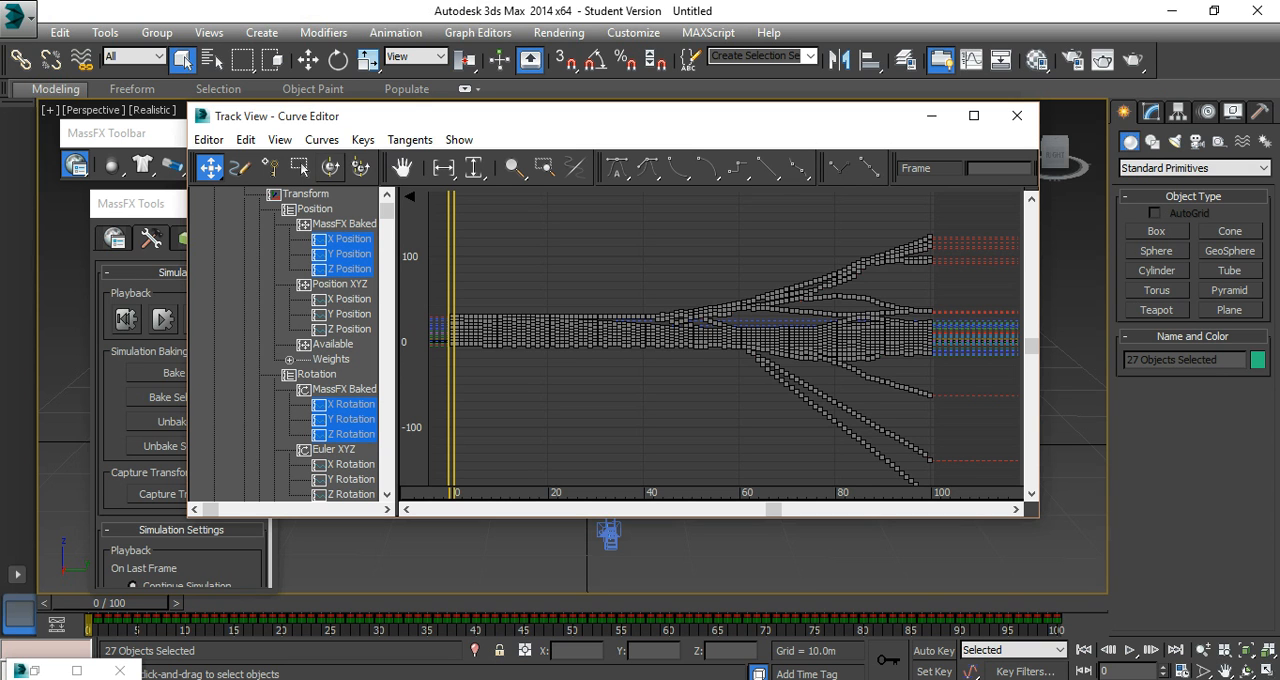
# - Apply the Retime Tool to the boxes' baked curves and add retime markers at about frames 58 and 67
pyautogui.click(330, 167)
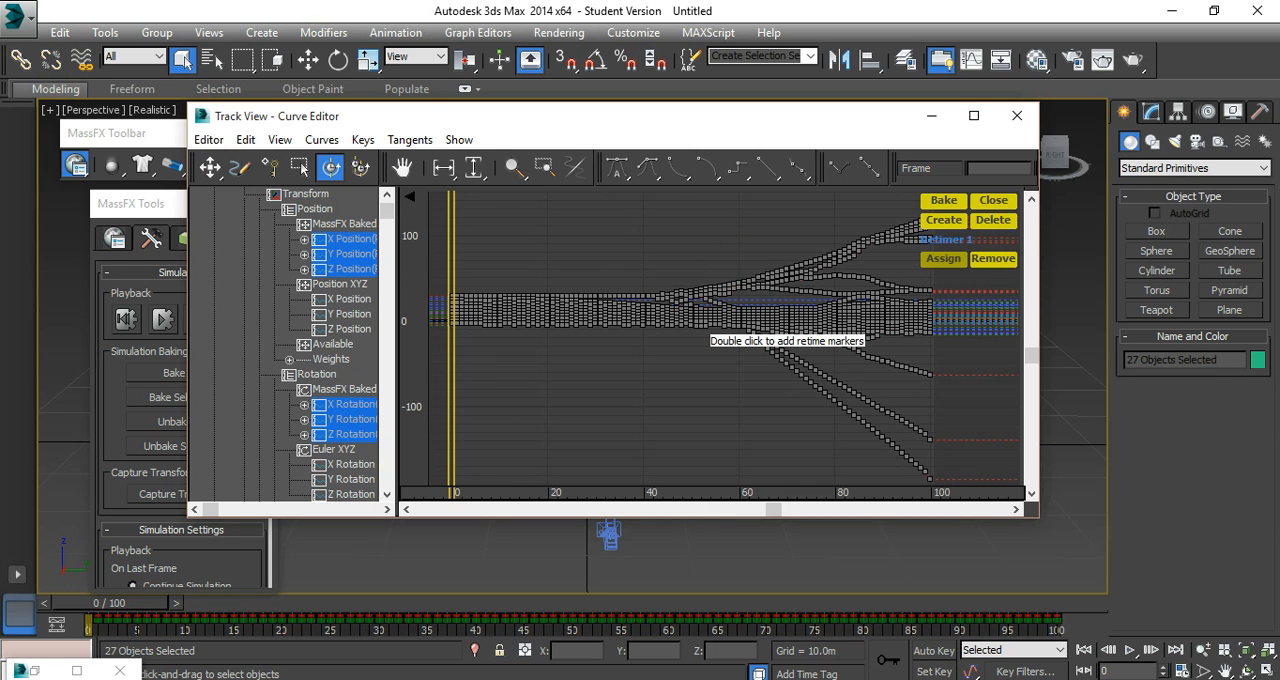
pyautogui.doubleClick(738, 247)
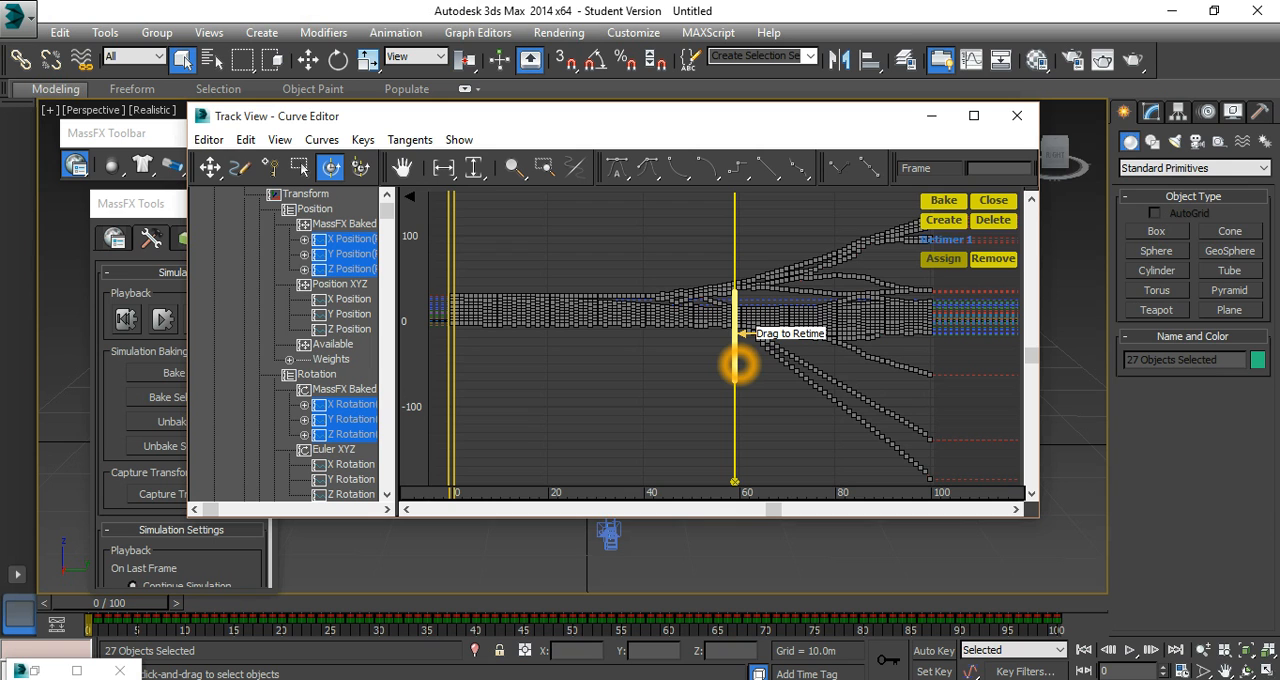
pyautogui.click(781, 233)
pyautogui.click(733, 369)
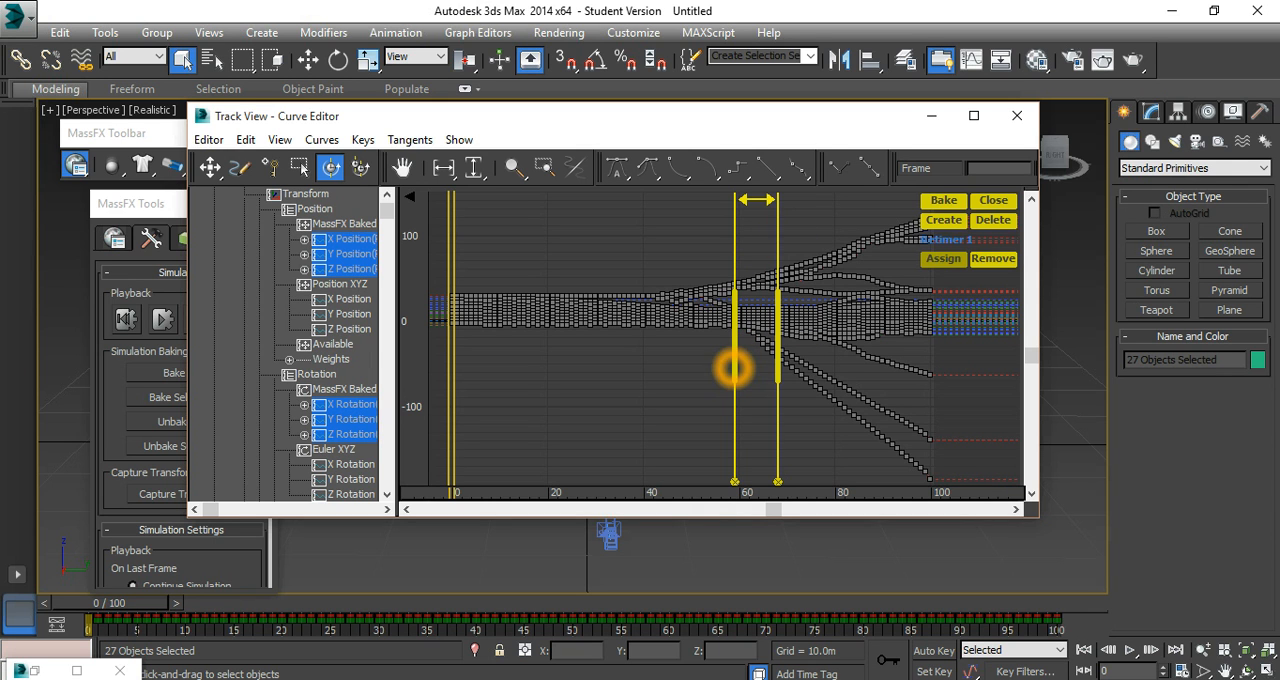
# - Try the first retime marker at about frame 40 and bring it back to about frame 60
pyautogui.moveTo(736, 365); pyautogui.dragTo(648, 375)
pyautogui.click(690, 328)
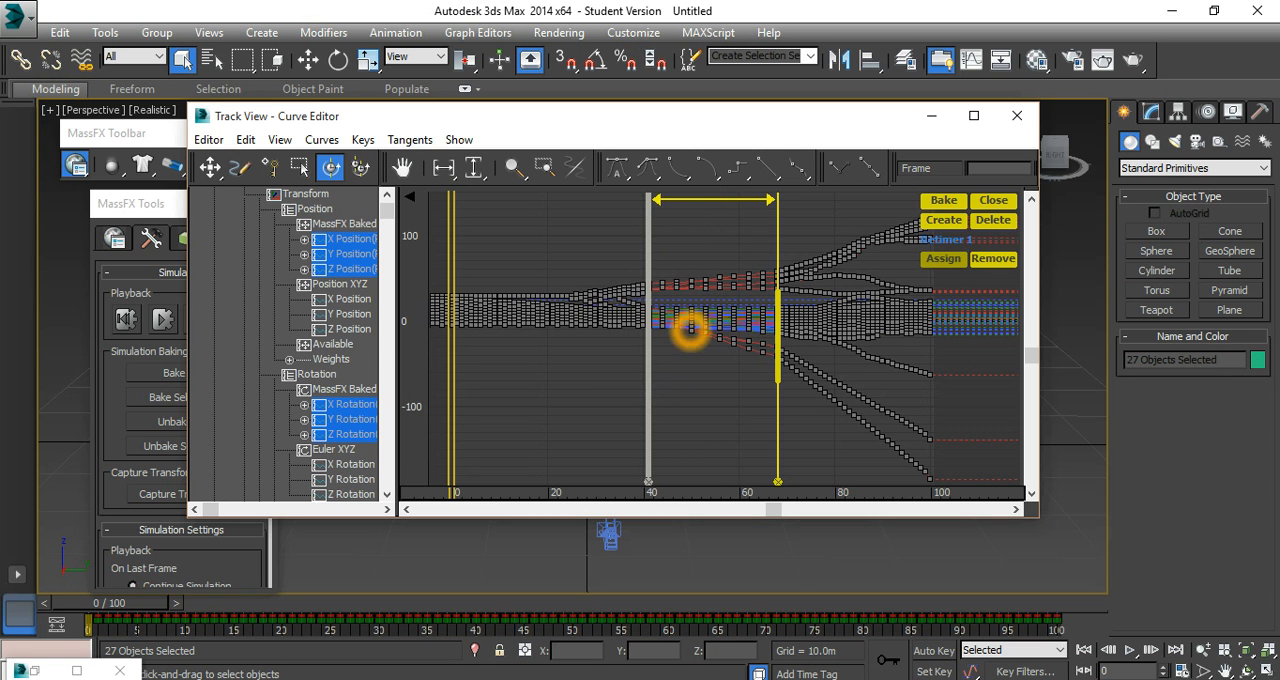
pyautogui.click(778, 346)
pyautogui.click(650, 360)
pyautogui.moveTo(651, 358); pyautogui.dragTo(741, 331)
pyautogui.click(532, 419)
pyautogui.click(778, 331)
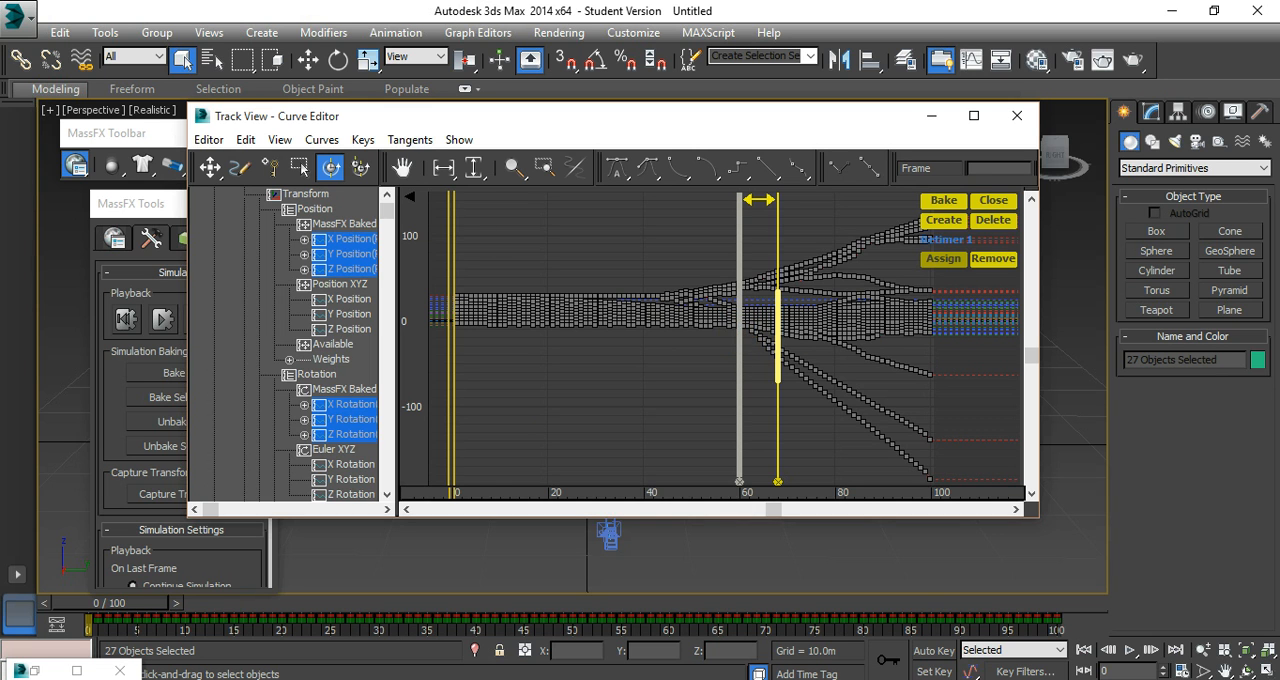
# - Stretch the retimed segment by moving the first marker to about frame 55 and the second to about frame 71
pyautogui.click(740, 335)
pyautogui.moveTo(720, 342); pyautogui.dragTo(714, 342)
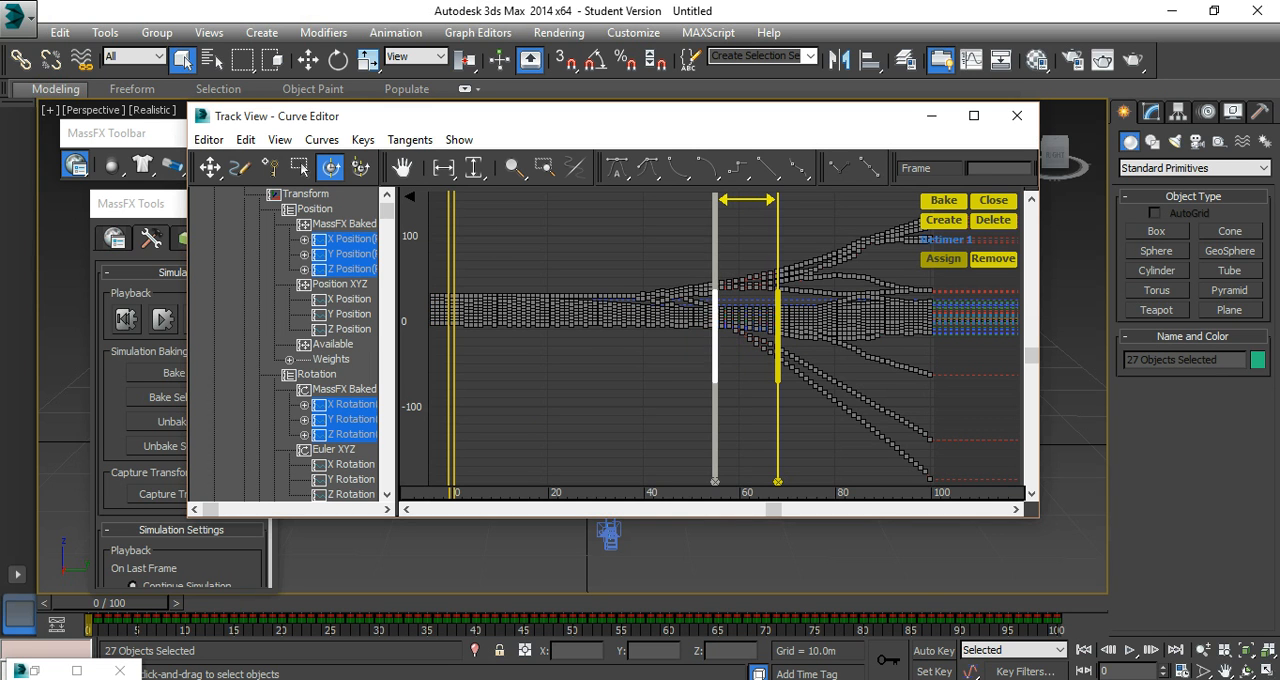
pyautogui.moveTo(785, 321)
pyautogui.mouseDown()
pyautogui.moveTo(774, 321)
pyautogui.moveTo(797, 319)
pyautogui.mouseUp()
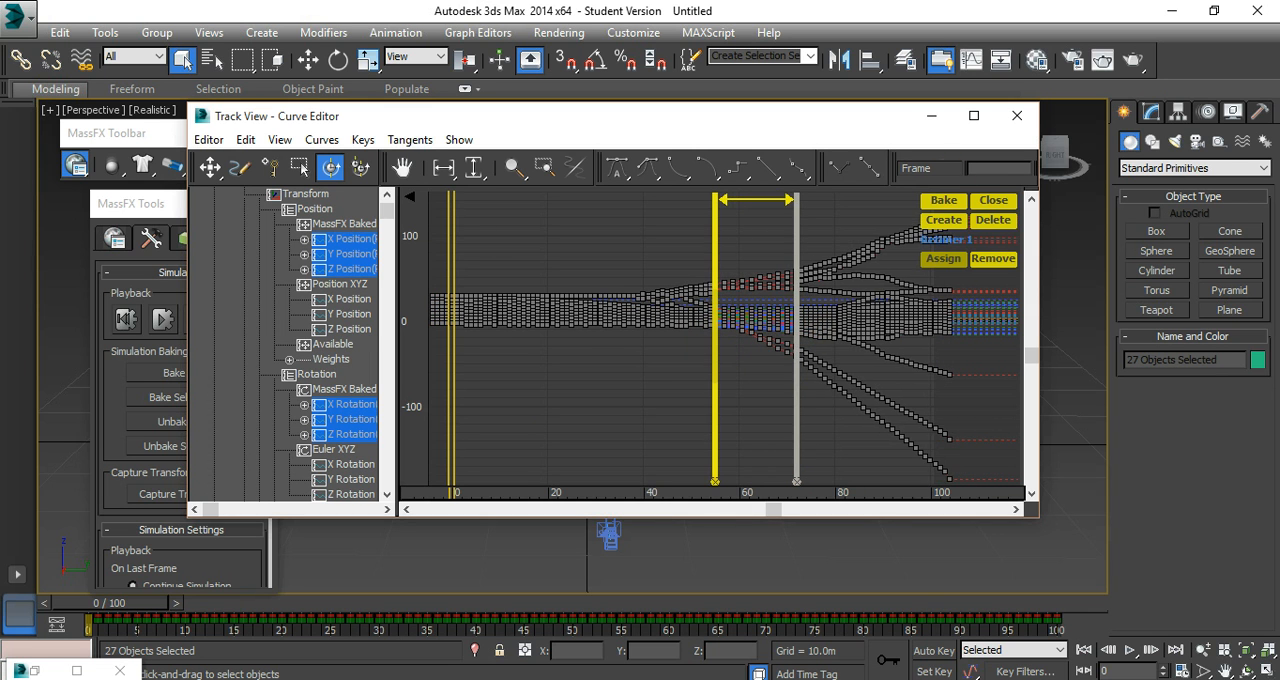
# - Shrink the Curve Editor window, scrub the retimed collapse to frame 94 and back to 0, and bake the retimer into the box curves
pyautogui.moveTo(849, 117); pyautogui.dragTo(857, 82)
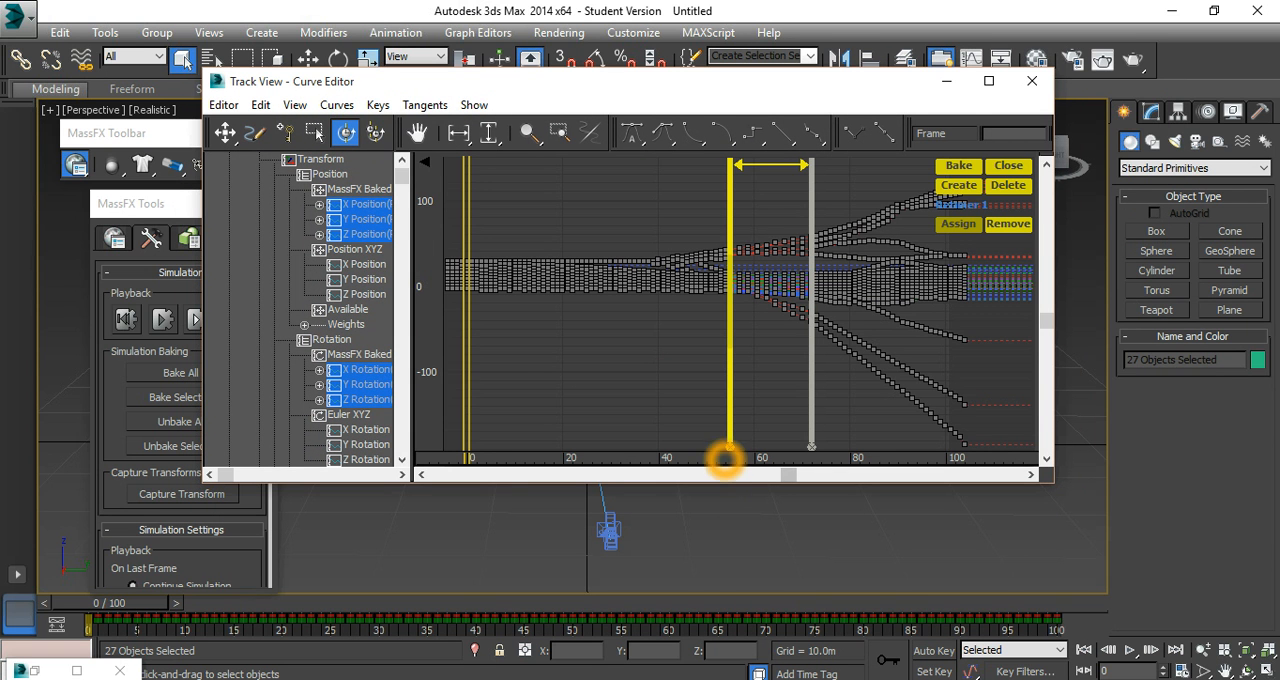
pyautogui.moveTo(723, 487); pyautogui.dragTo(732, 313)
pyautogui.moveTo(118, 603); pyautogui.dragTo(995, 602)
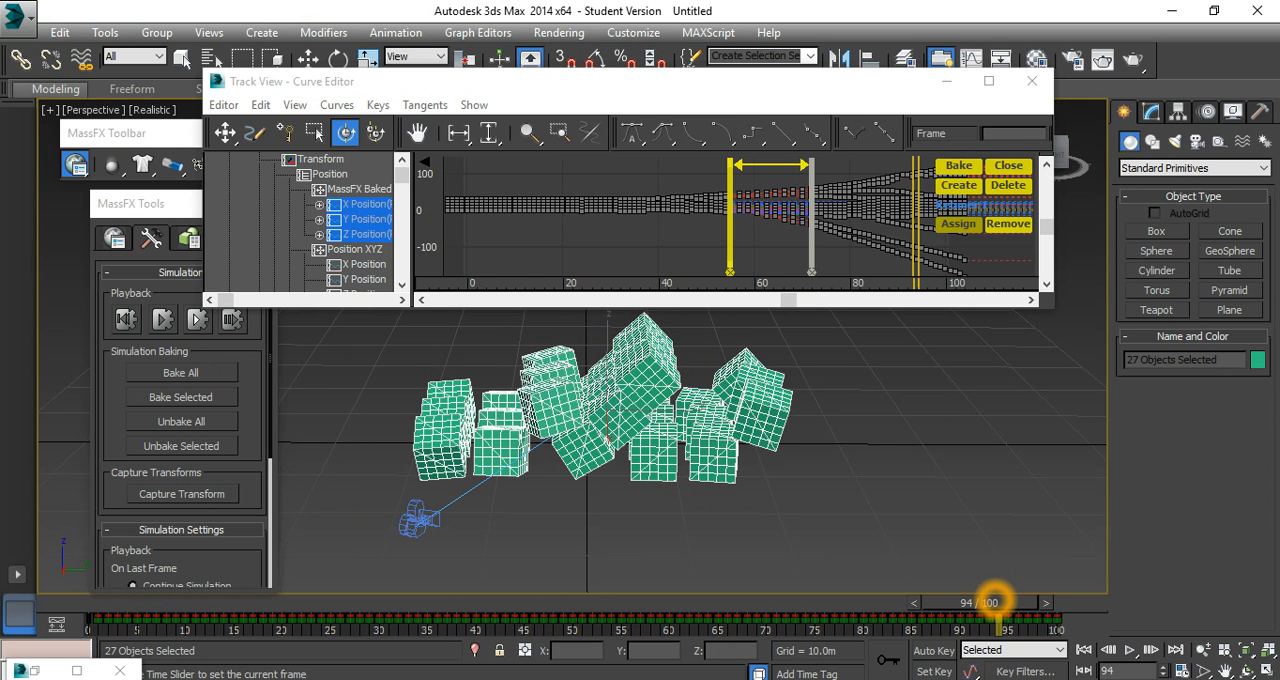
pyautogui.moveTo(995, 601); pyautogui.dragTo(110, 603)
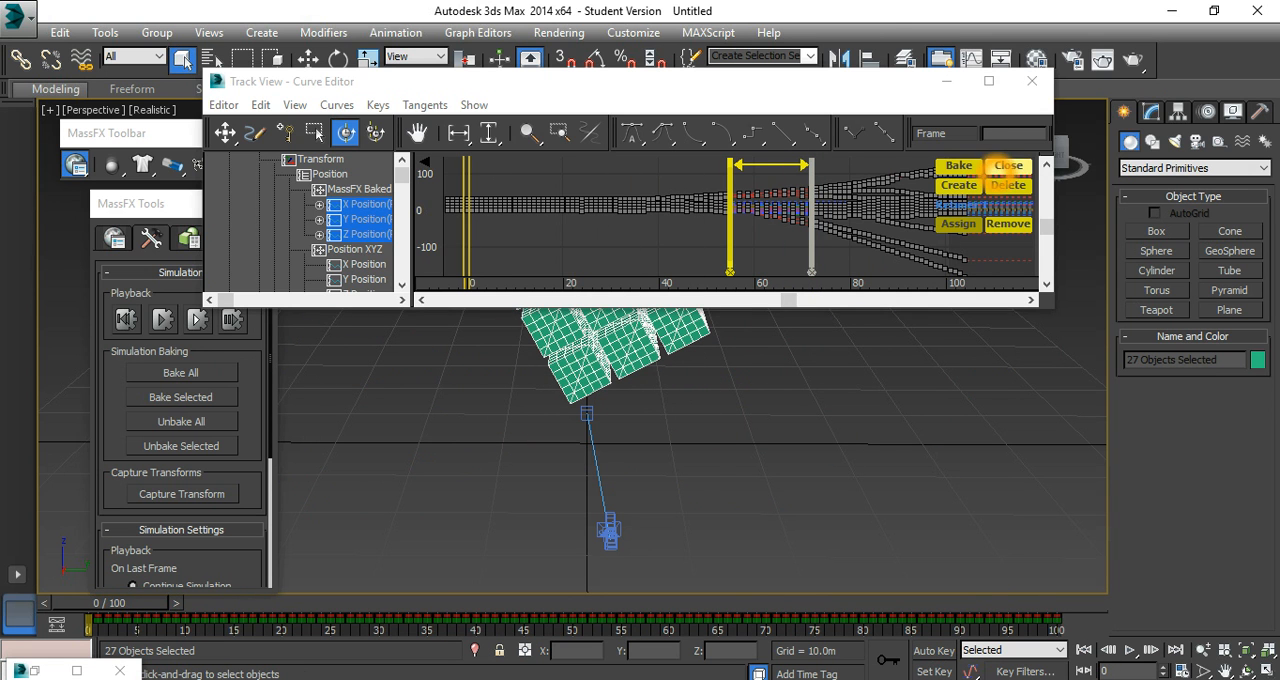
pyautogui.click(962, 165)
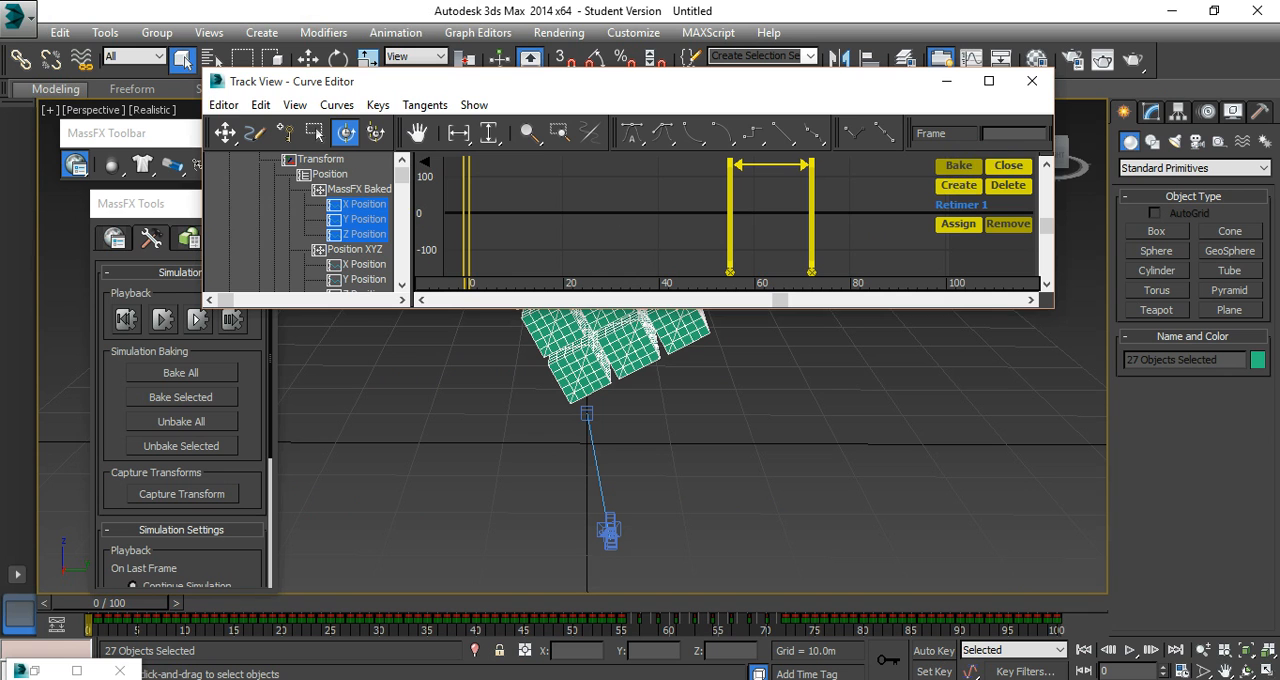
# - Switch the viewport to Camera001, minimize the Curve Editor and adjust the camera view so the boxes fill more of the frame
pyautogui.click(80, 110)
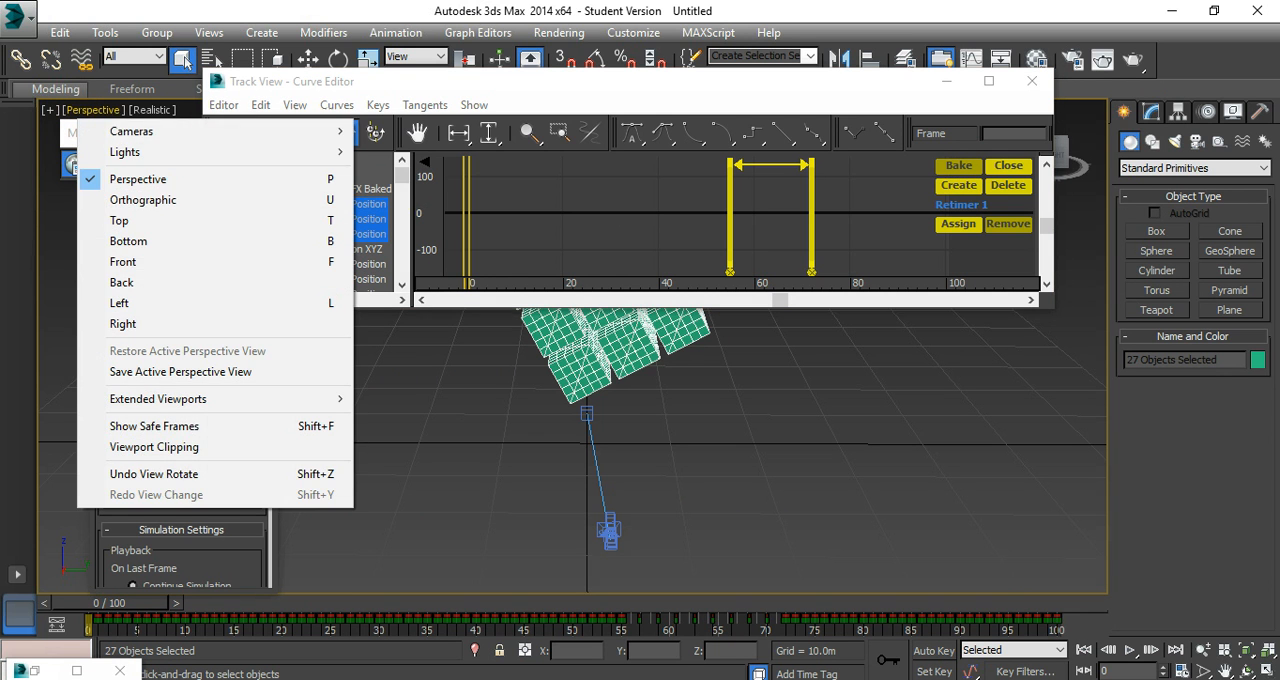
pyautogui.moveTo(126, 132)
pyautogui.click(449, 132)
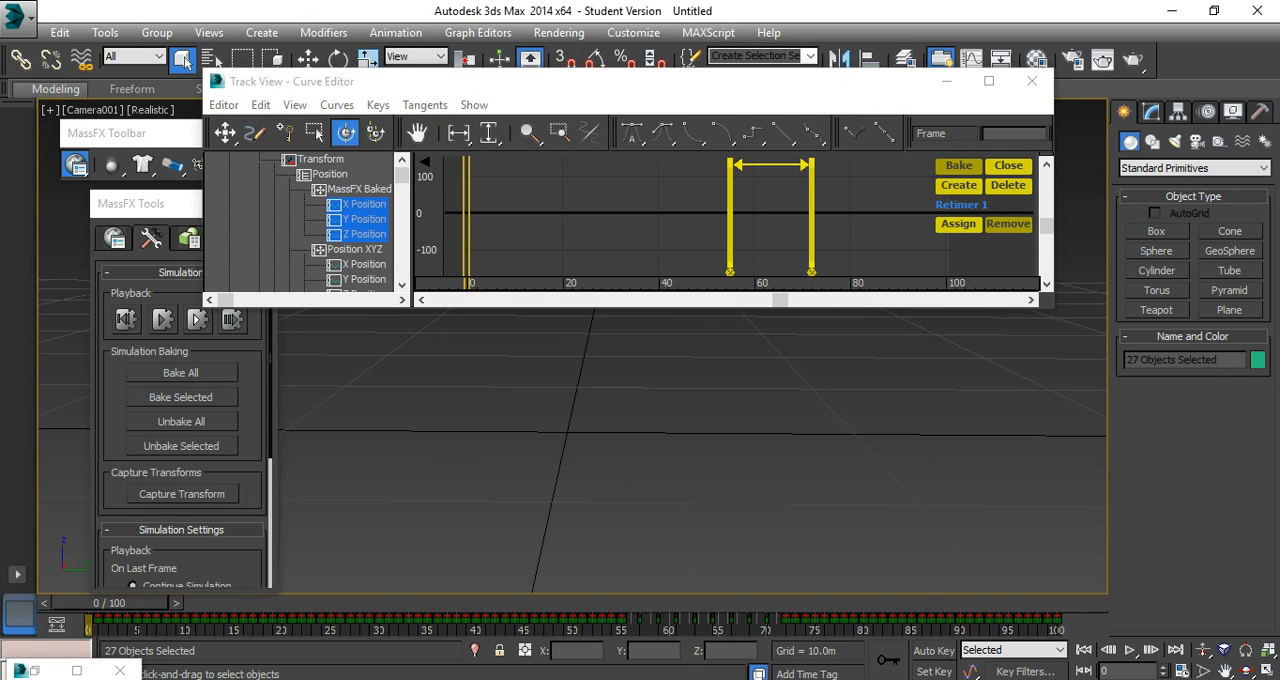
pyautogui.click(946, 81)
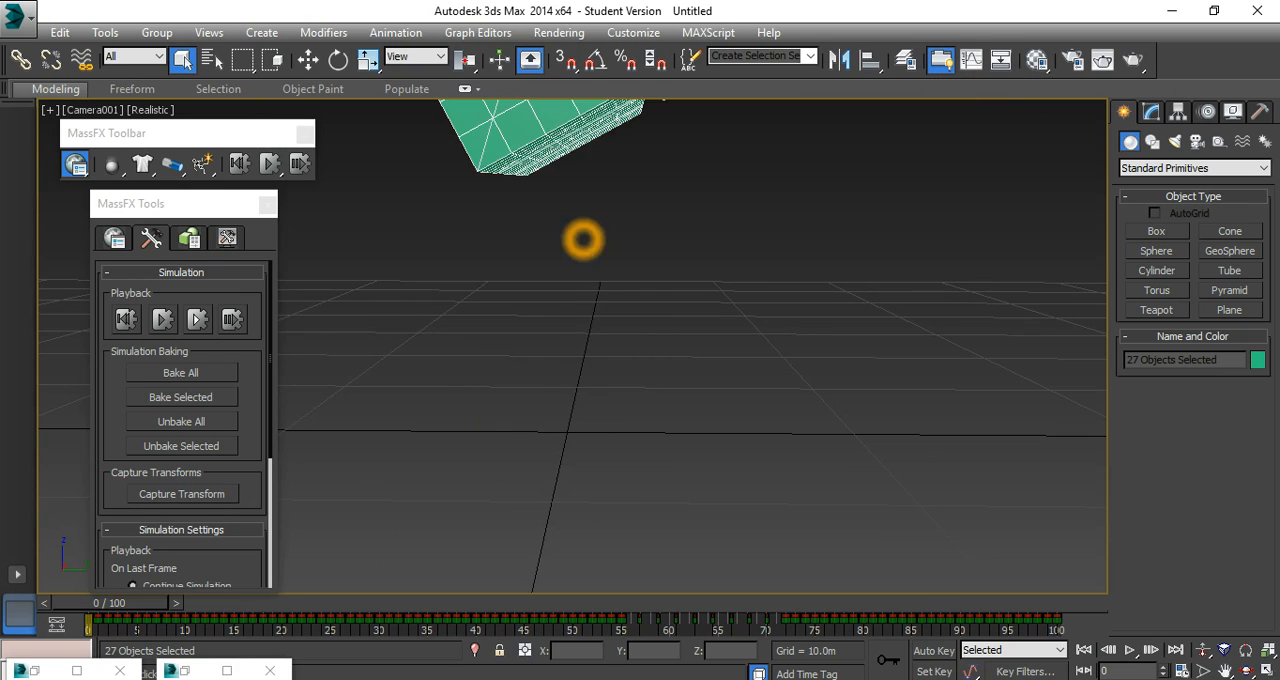
pyautogui.keyDown('alt'); pyautogui.moveTo(557, 260); pyautogui.dragTo(582, 465, button='middle'); pyautogui.keyUp('alt')
pyautogui.moveTo(622, 402)
pyautogui.keyDown('alt'); pyautogui.mouseDown(button='middle')
pyautogui.moveTo(629, 437)
pyautogui.moveTo(624, 392)
pyautogui.mouseUp(button='middle'); pyautogui.keyUp('alt')
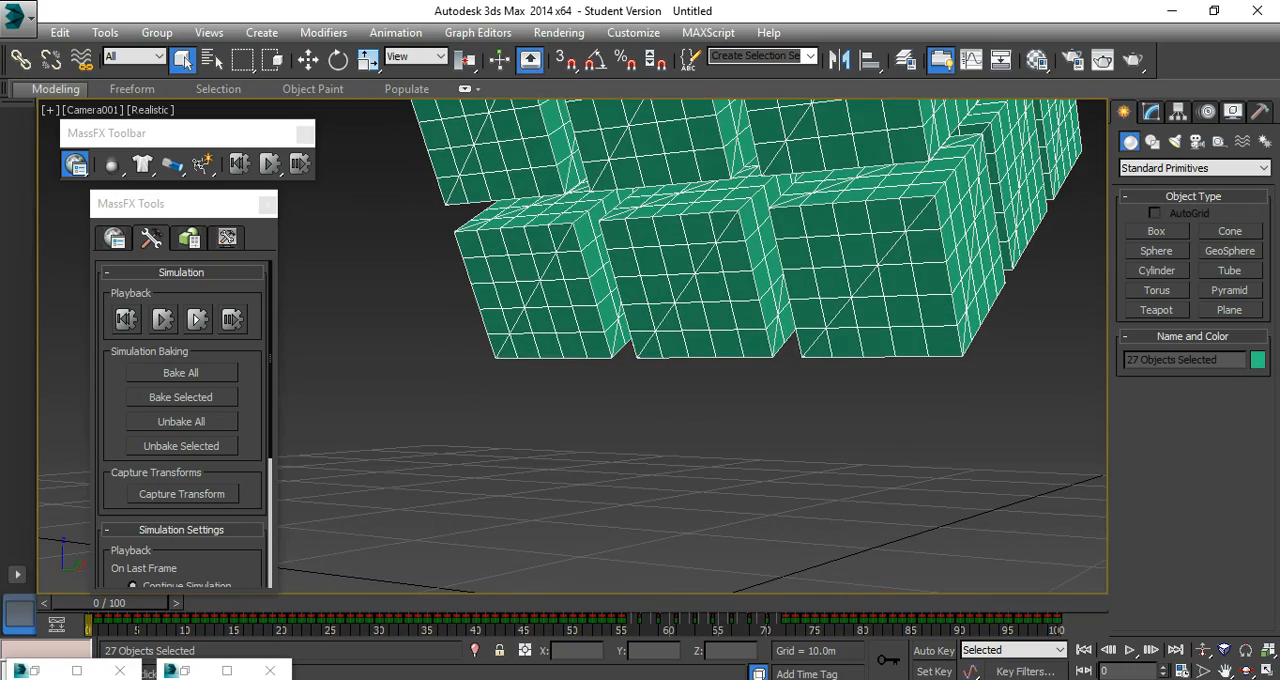
# - Scrub and play the box collapse through Camera001 to check the retimed motion
pyautogui.moveTo(127, 607); pyautogui.dragTo(1030, 604)
pyautogui.click(1130, 650)
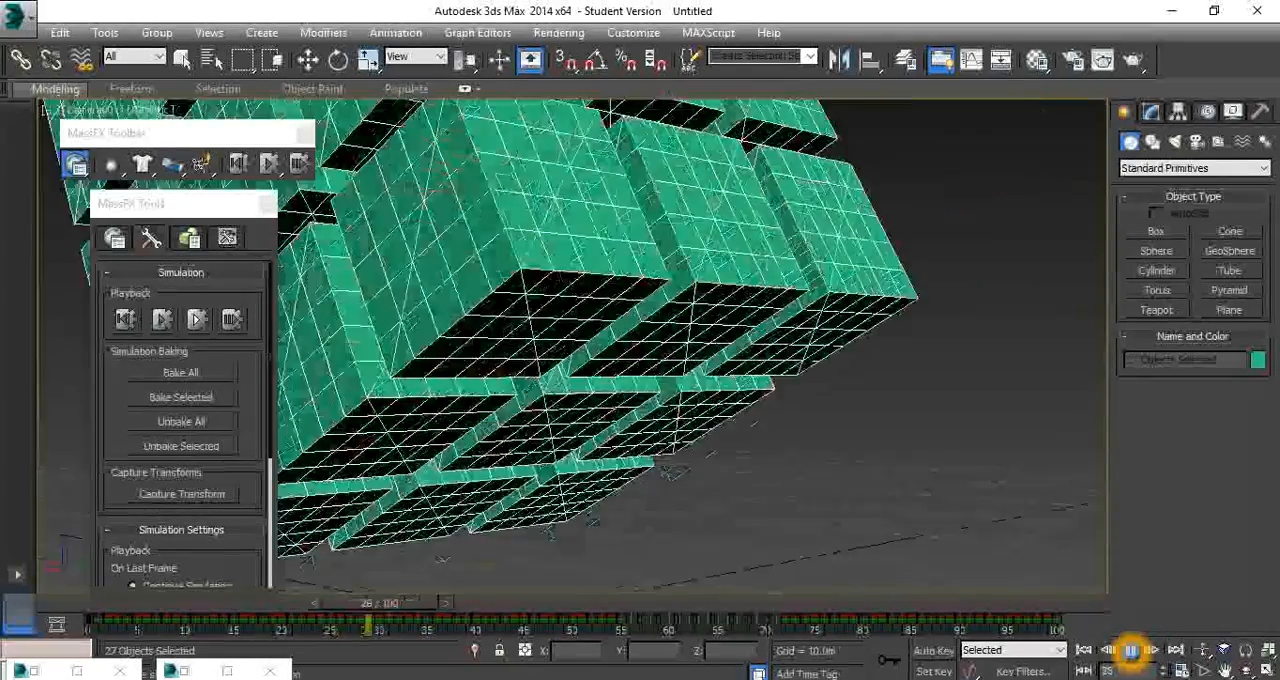
pyautogui.click(1130, 650)
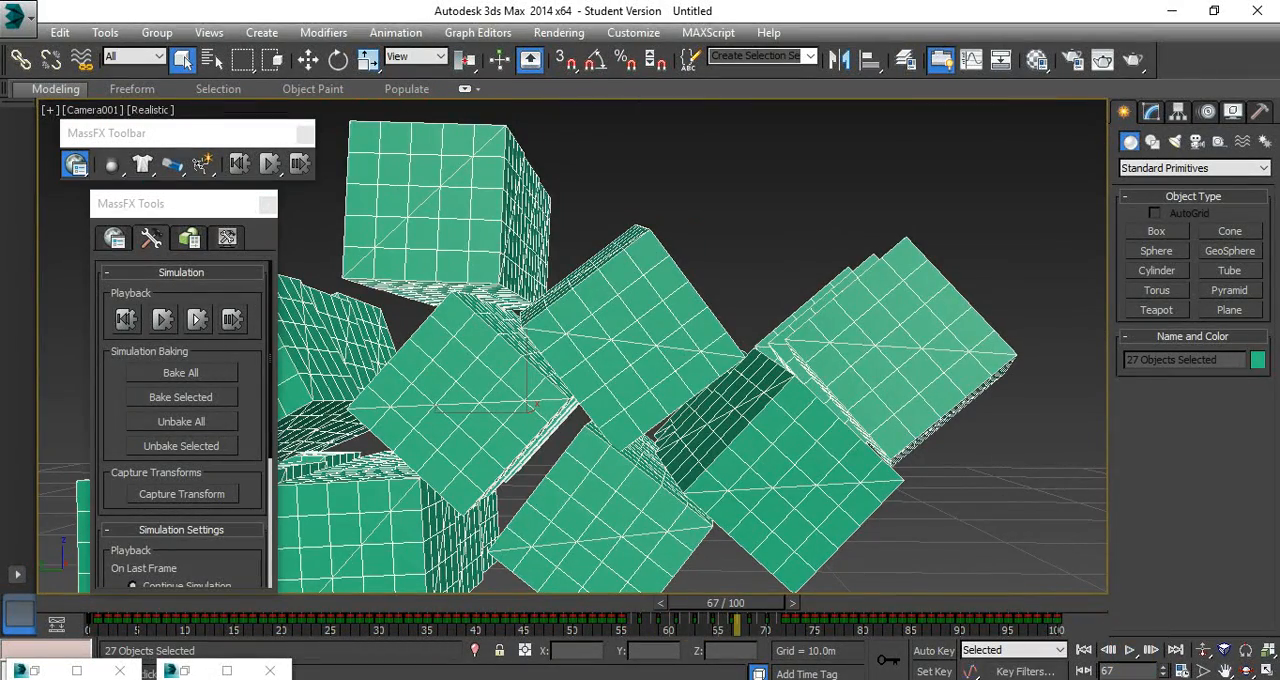
# - Return to the Perspective view and assign Retimer 1 to Camera001's position Percent track in the Curve Editor
pyautogui.click(95, 109)
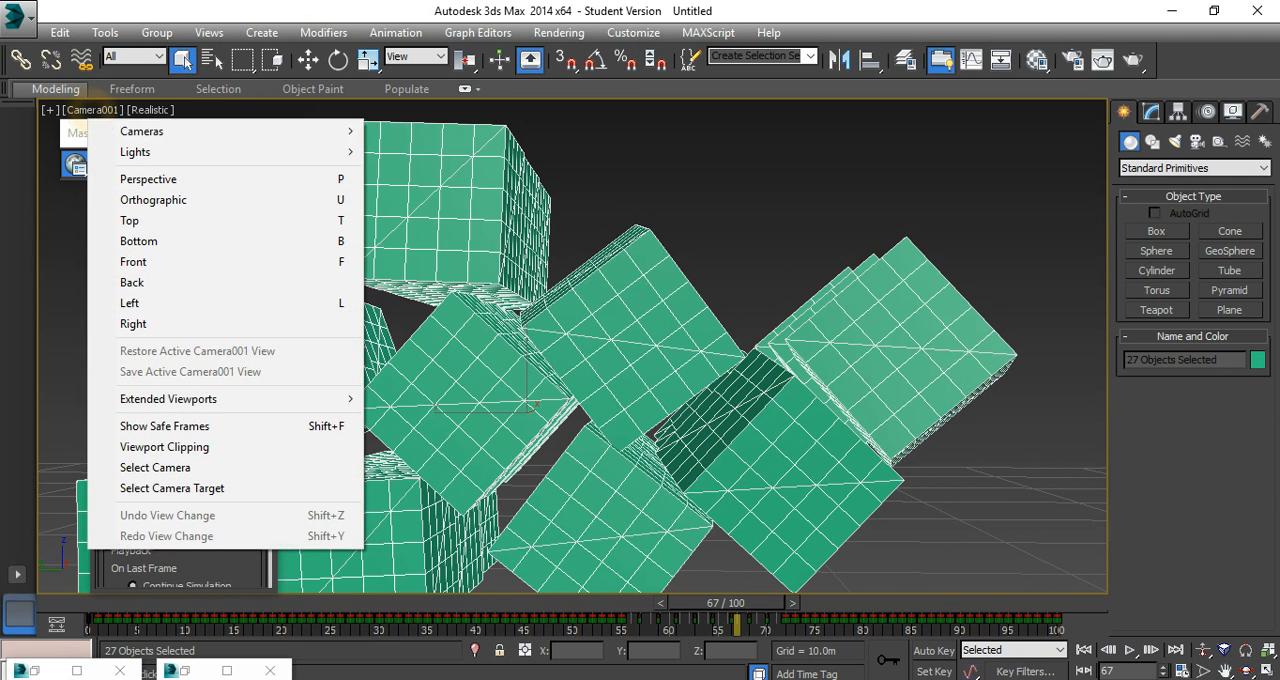
pyautogui.click(145, 178)
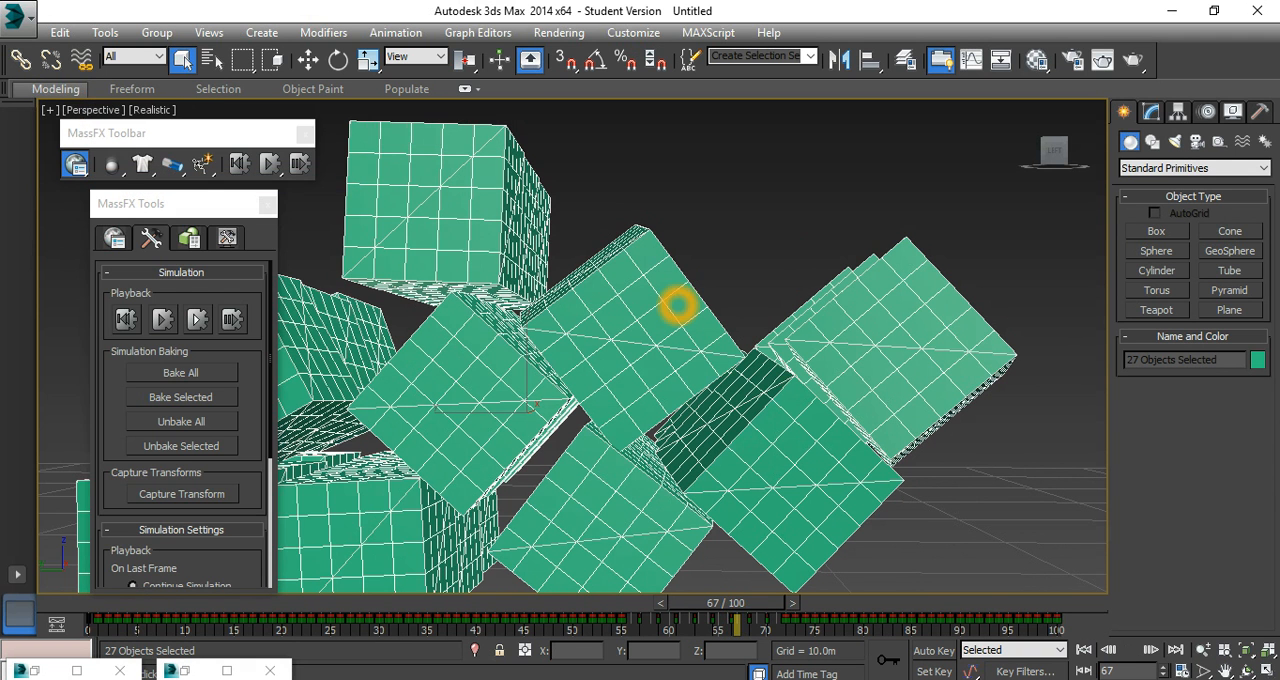
pyautogui.scroll(-8, 677, 306)
pyautogui.keyDown('alt'); pyautogui.moveTo(677, 306); pyautogui.dragTo(535, 394, button='middle'); pyautogui.keyUp('alt')
pyautogui.scroll(-4, 643, 346)
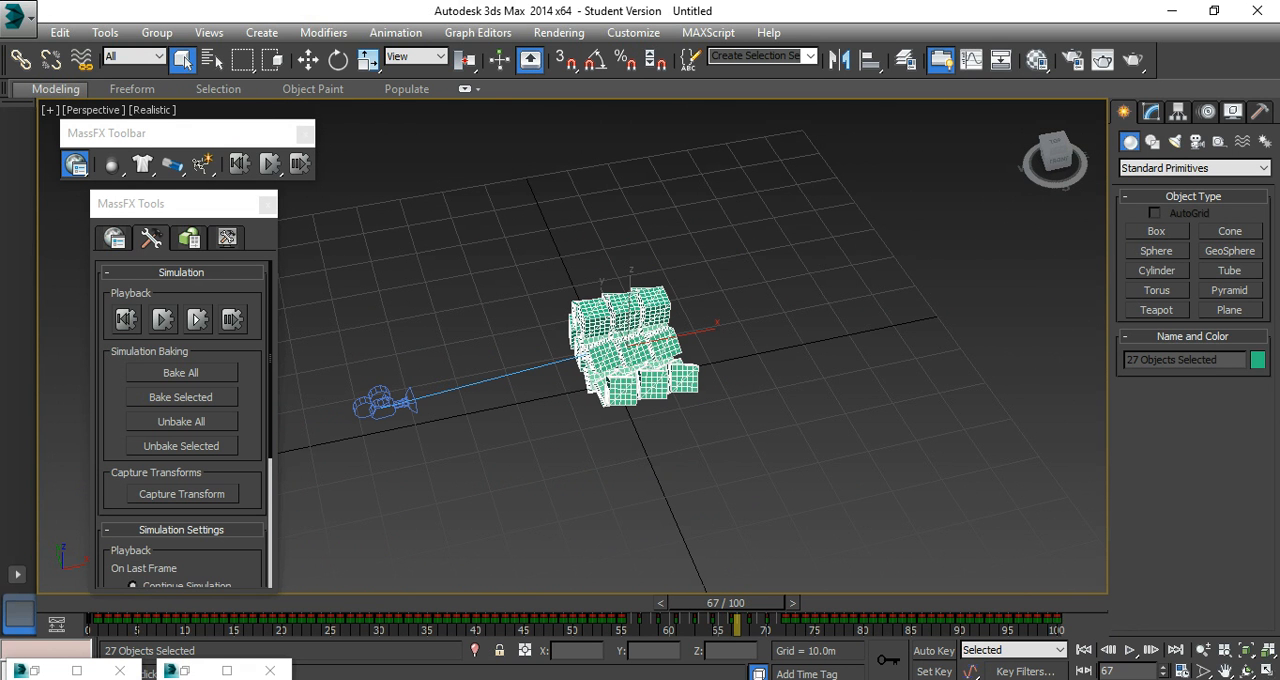
pyautogui.click(378, 402)
pyautogui.rightClick(375, 403)
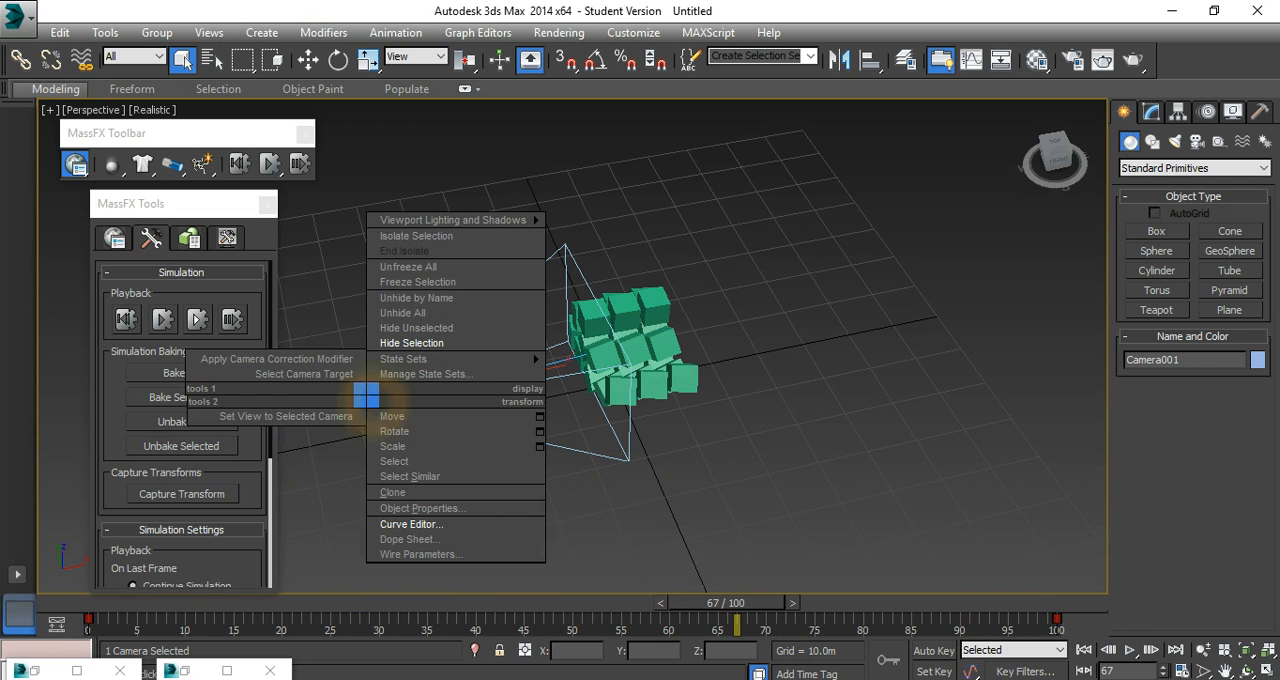
pyautogui.click(430, 523)
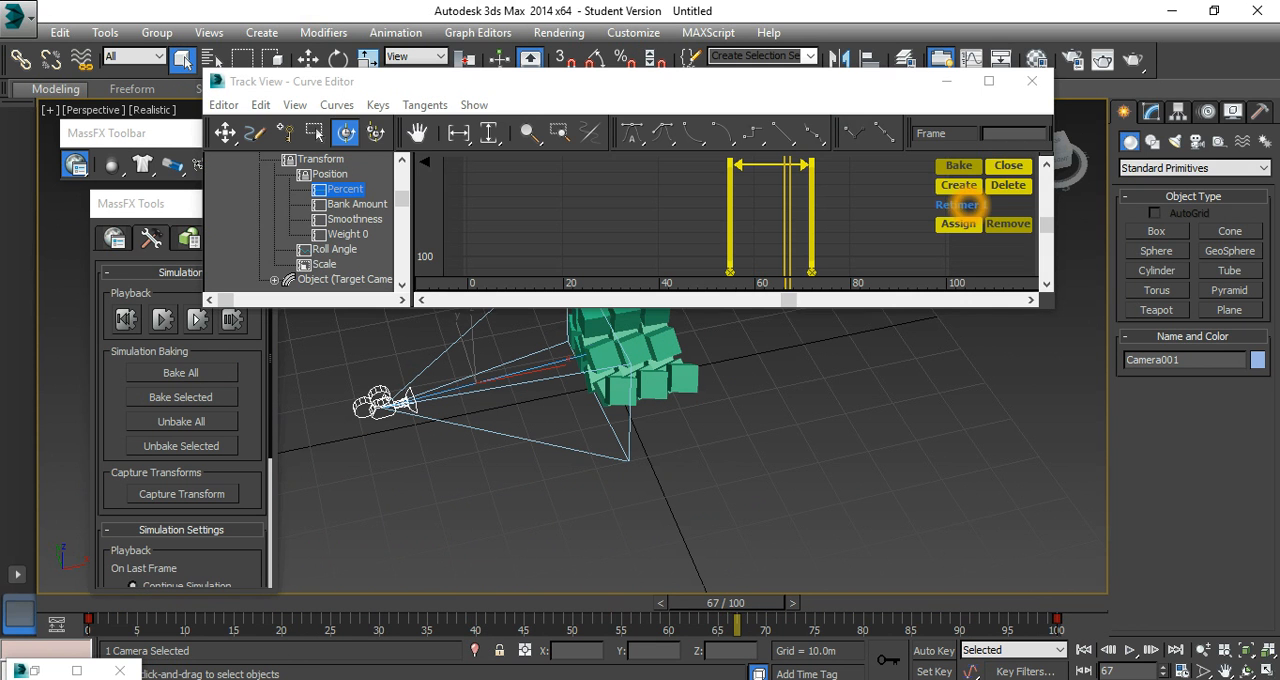
pyautogui.click(955, 224)
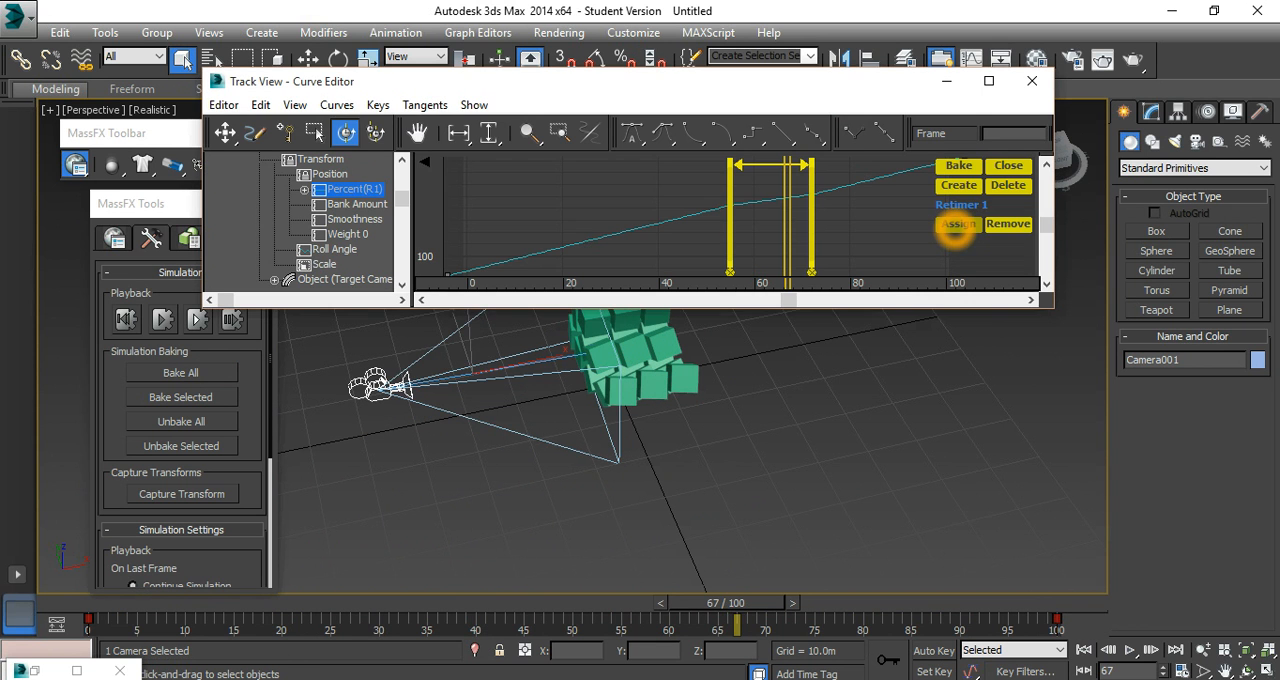
# - Rewind to frame 0, minimize the Curve Editor and play the retimed camera and box animation in the Perspective view
pyautogui.moveTo(718, 600); pyautogui.dragTo(100, 602)
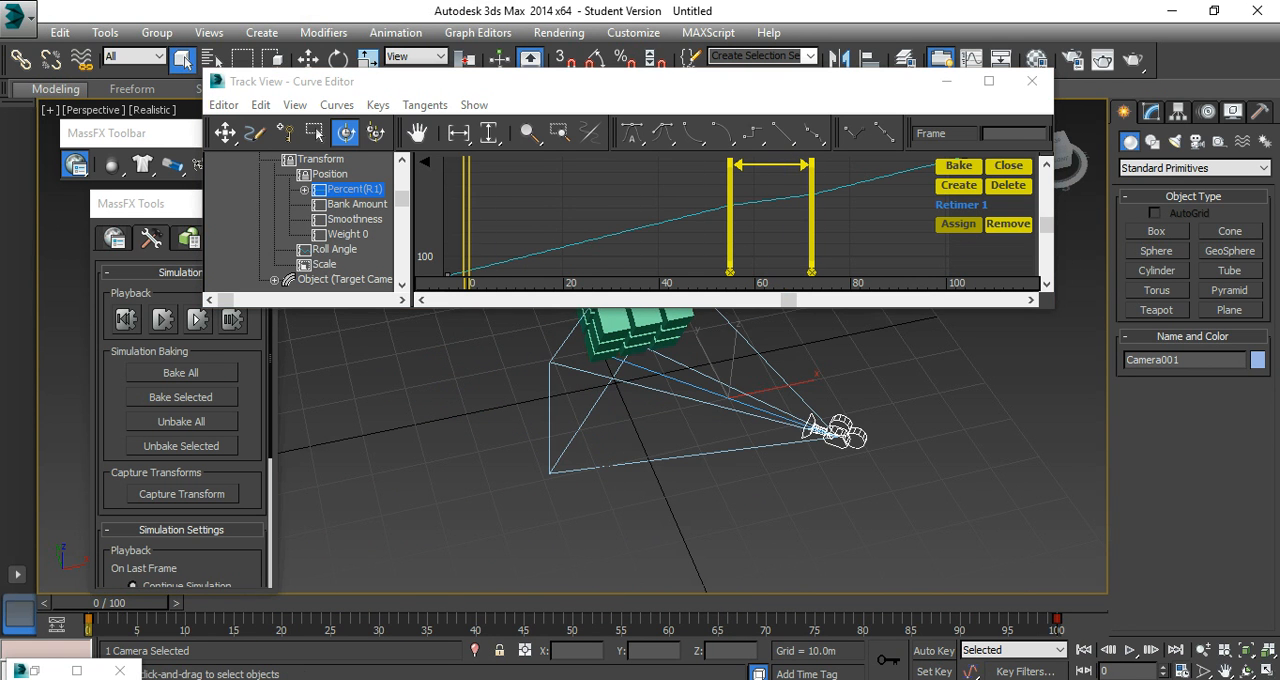
pyautogui.click(946, 81)
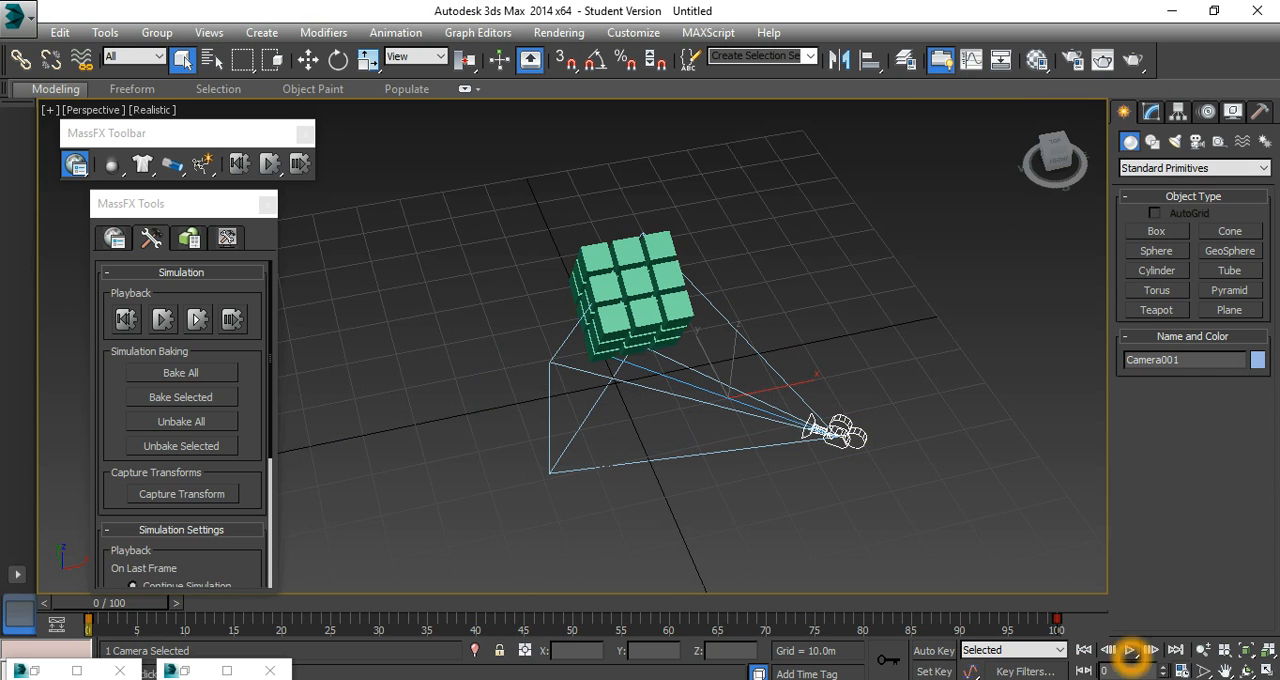
pyautogui.click(1127, 648)
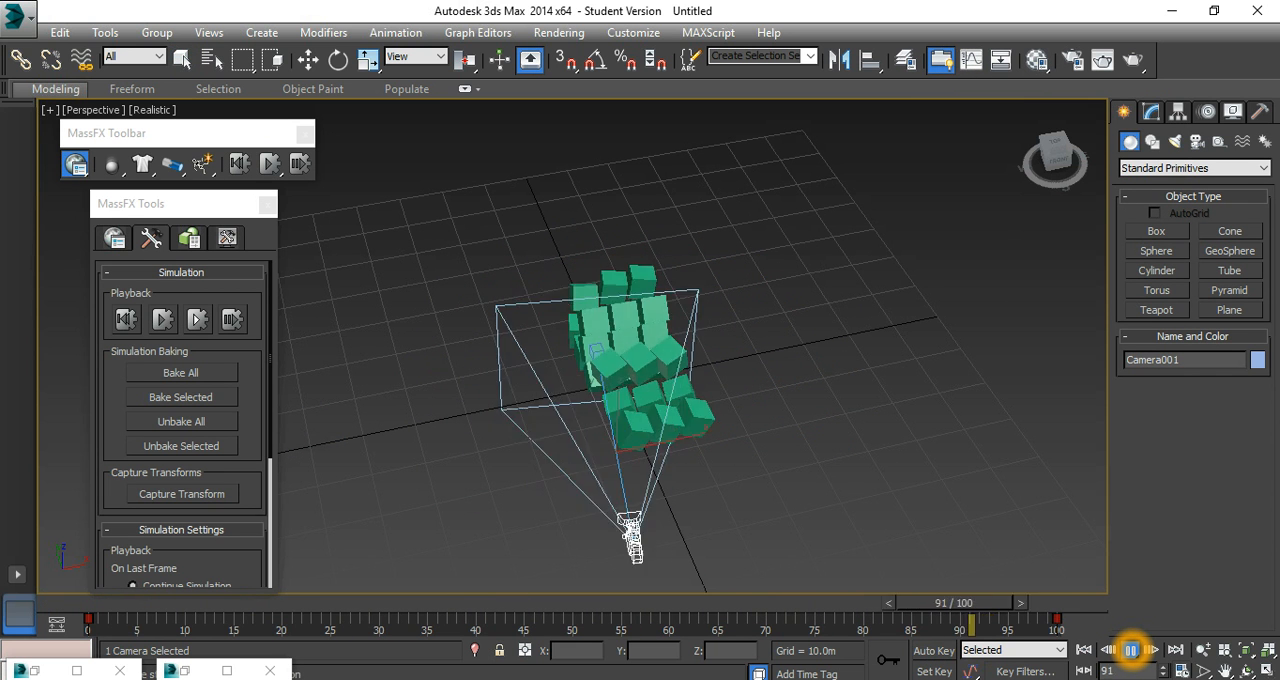
pyautogui.click(1130, 649)
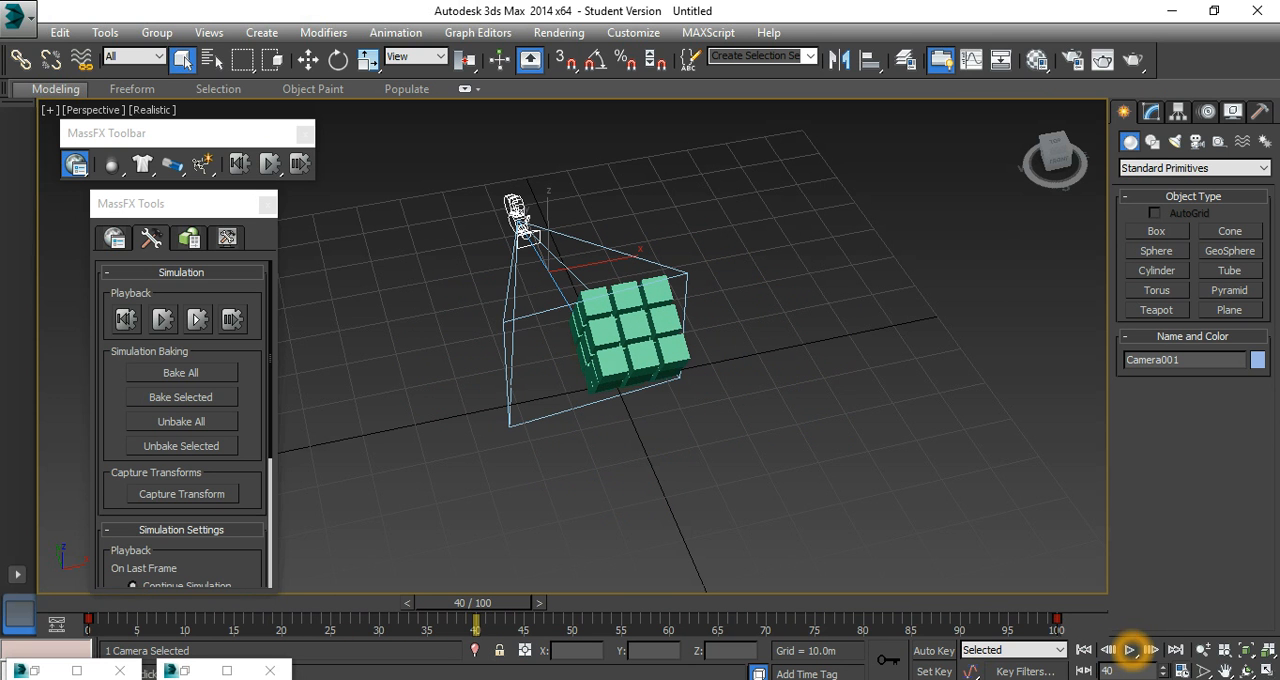
# - Switch the viewport to Camera001 and return the animation to frame 0
pyautogui.click(107, 110)
pyautogui.moveTo(133, 129)
pyautogui.click(423, 129)
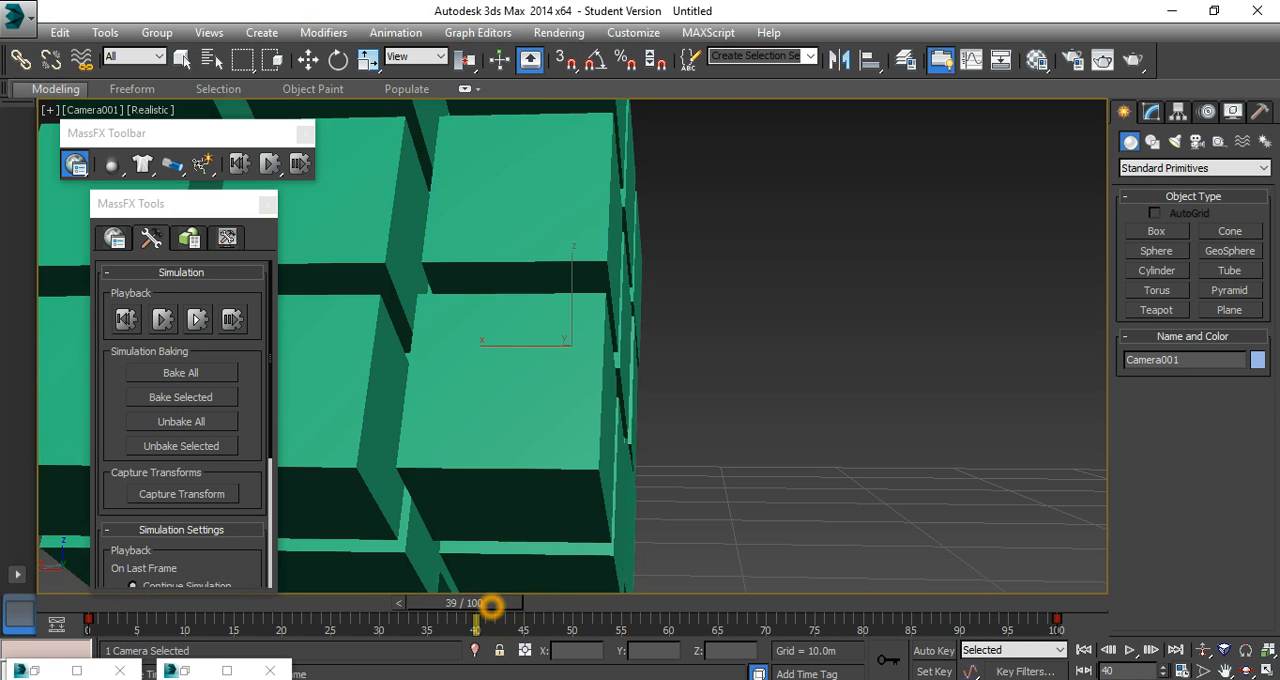
pyautogui.press('Home')
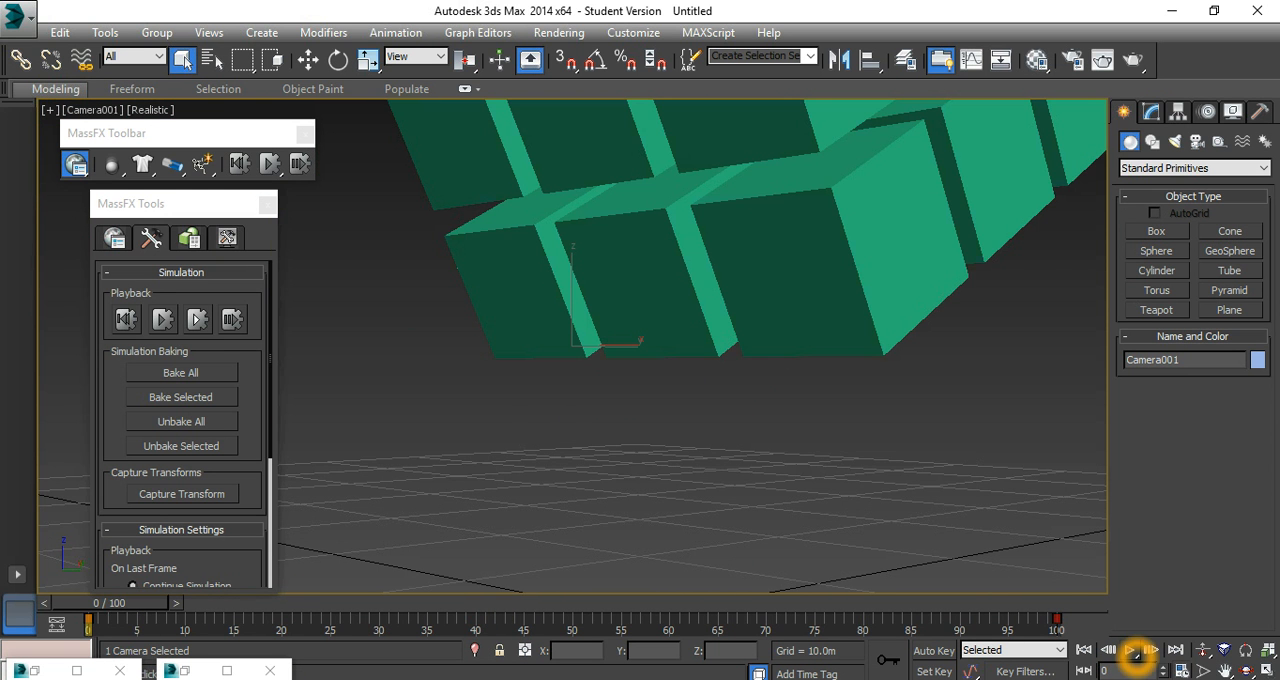
# - Play the retimed box collapse through Camera001 and stop the playback
pyautogui.click(1131, 650)
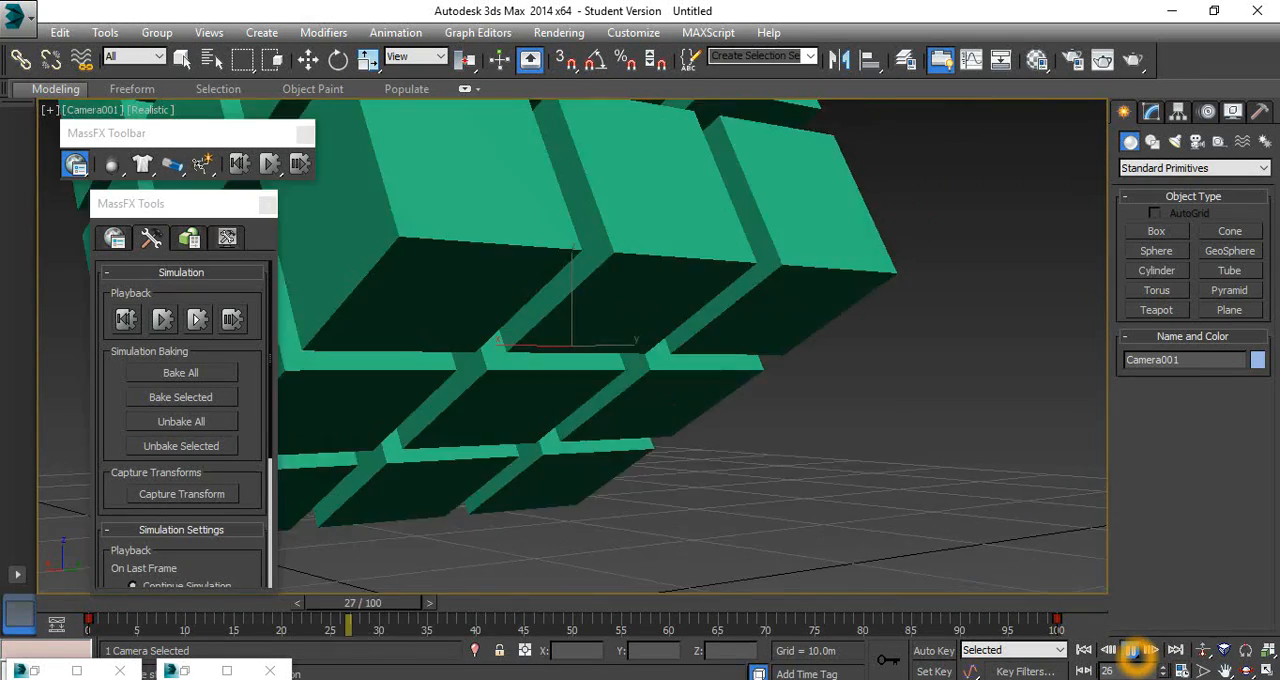
pyautogui.click(1133, 650)
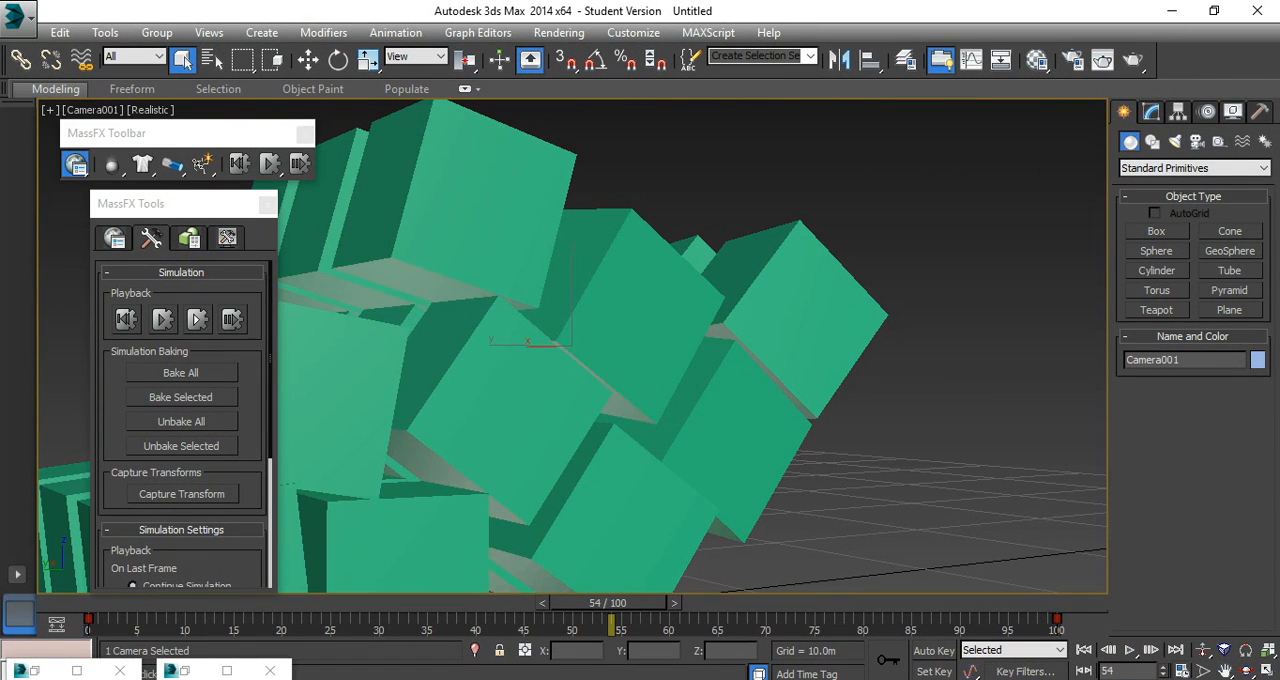
# - Return to the Perspective view with the boxes and camera in sight and rewind the animation to frame 0
pyautogui.click(95, 110)
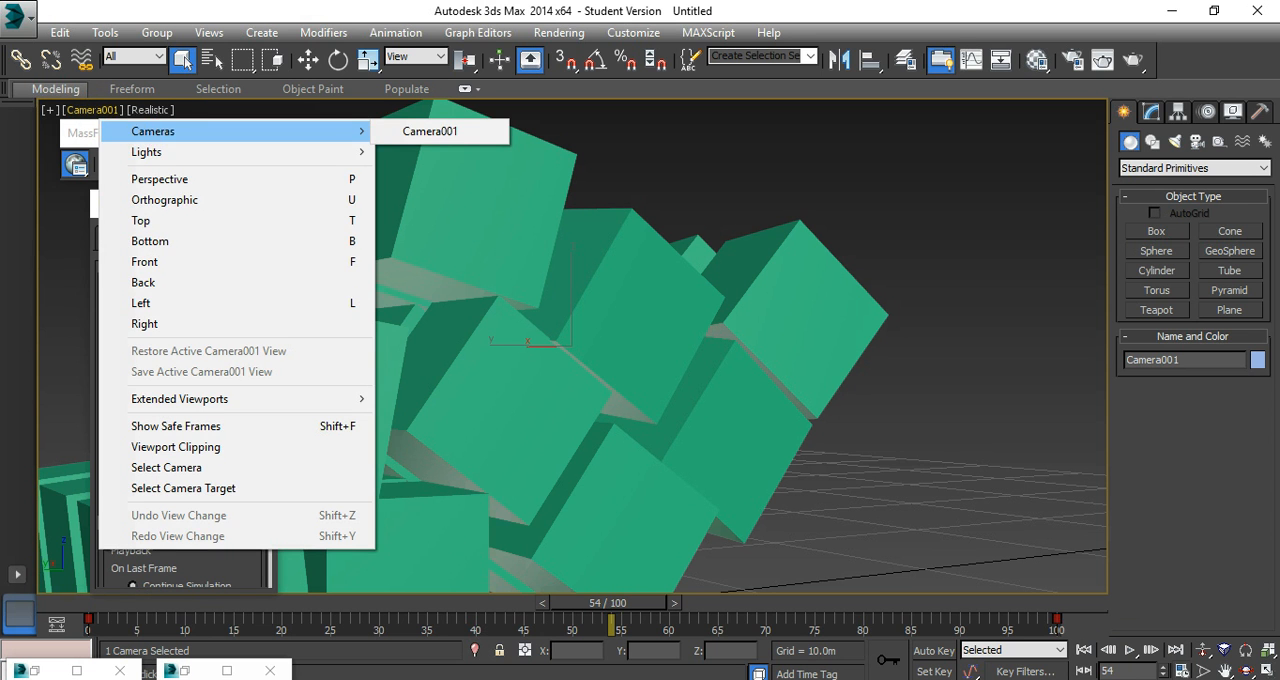
pyautogui.click(223, 179)
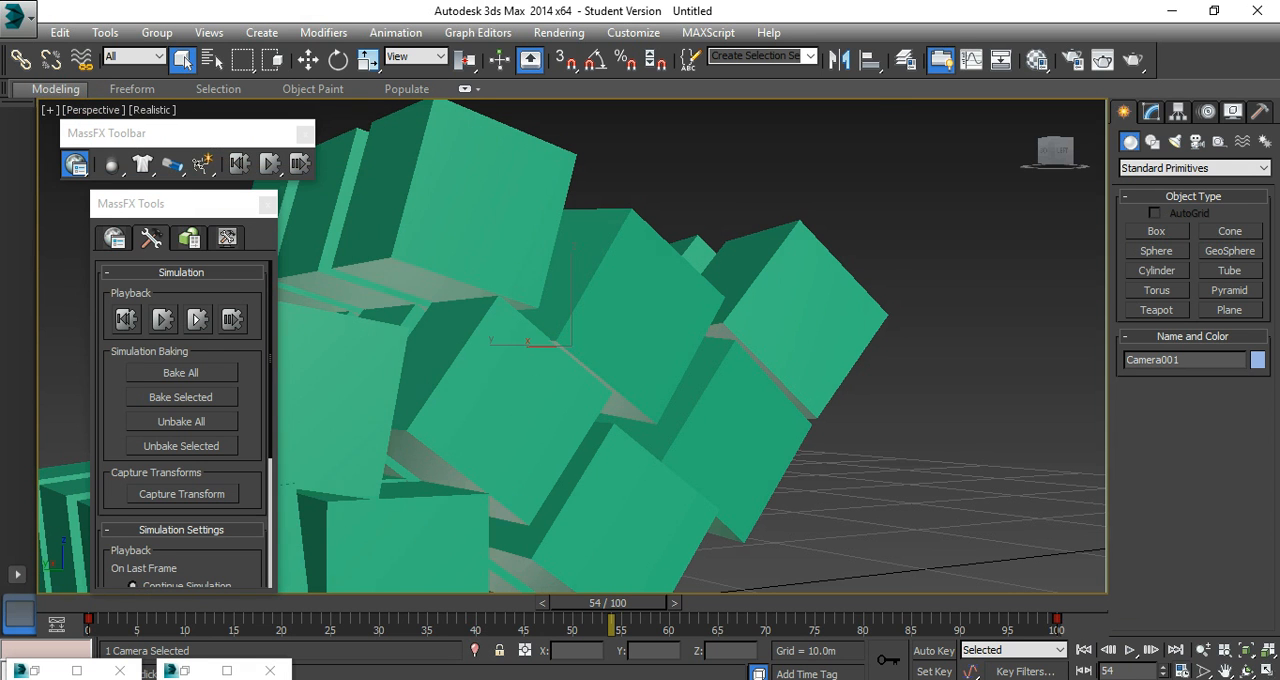
pyautogui.scroll(-4, 850, 323)
pyautogui.keyDown('alt'); pyautogui.moveTo(752, 376); pyautogui.dragTo(824, 443, button='middle'); pyautogui.keyUp('alt')
pyautogui.scroll(2, 733, 377)
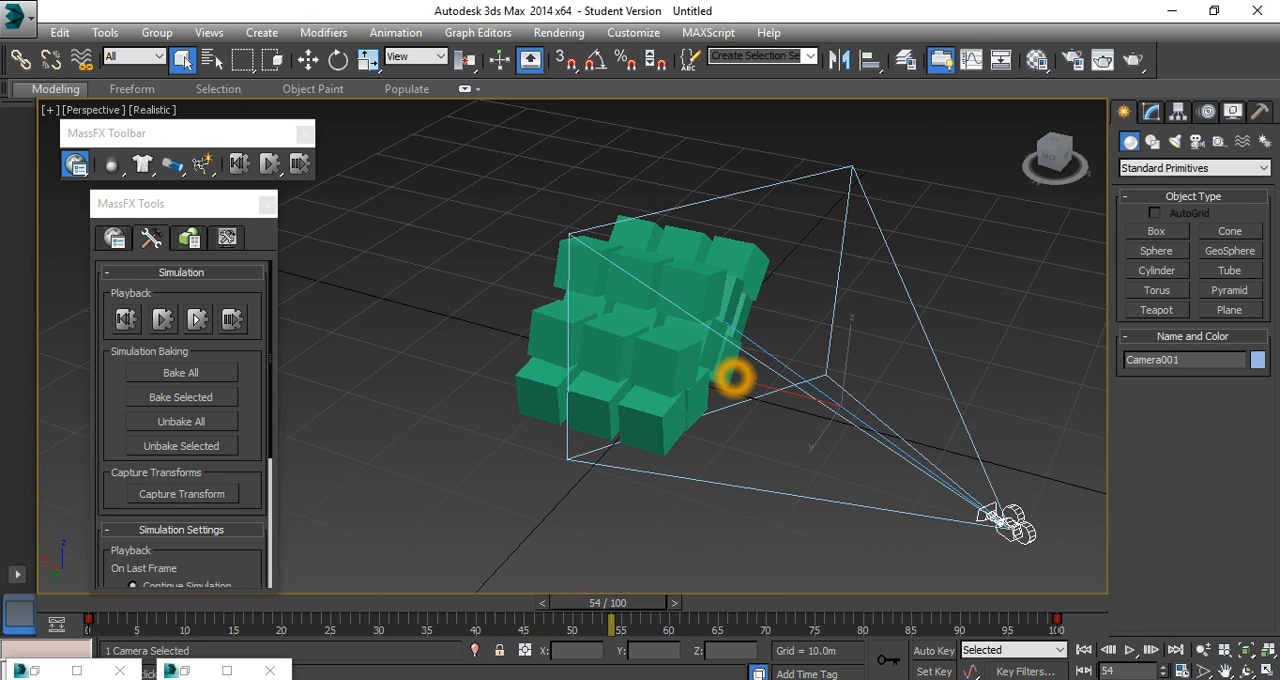
pyautogui.keyDown('alt'); pyautogui.moveTo(965, 475); pyautogui.dragTo(649, 452, button='middle'); pyautogui.keyUp('alt')
pyautogui.scroll(-4, 649, 452)
pyautogui.scroll(3, 943, 487)
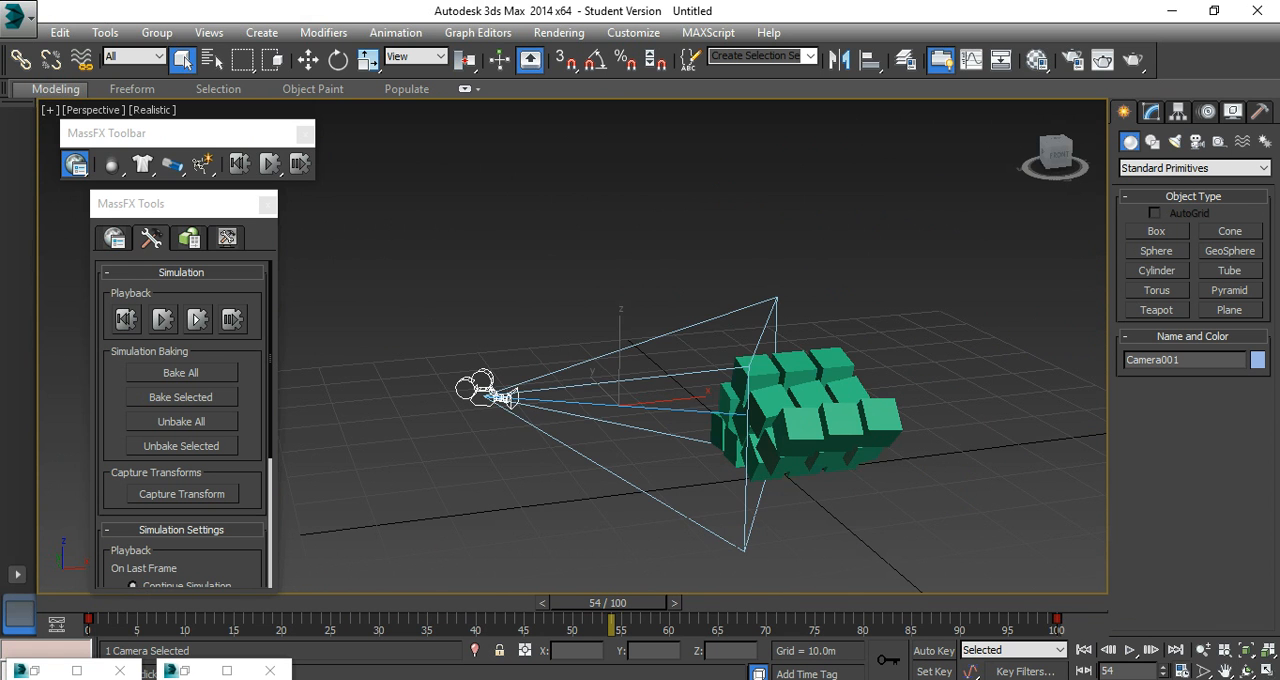
pyautogui.moveTo(619, 602); pyautogui.dragTo(110, 602)
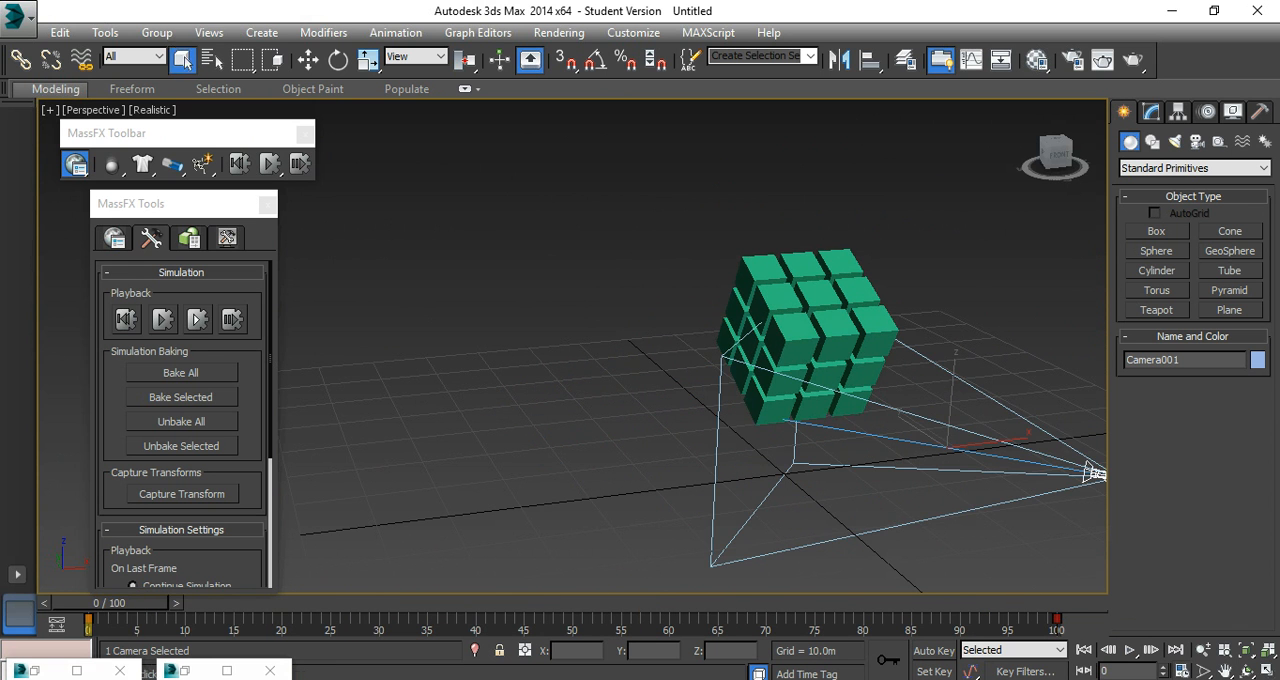
# - Select all 27 boxes and apply the MassFX mCloth modifier to them
pyautogui.click(308, 60)
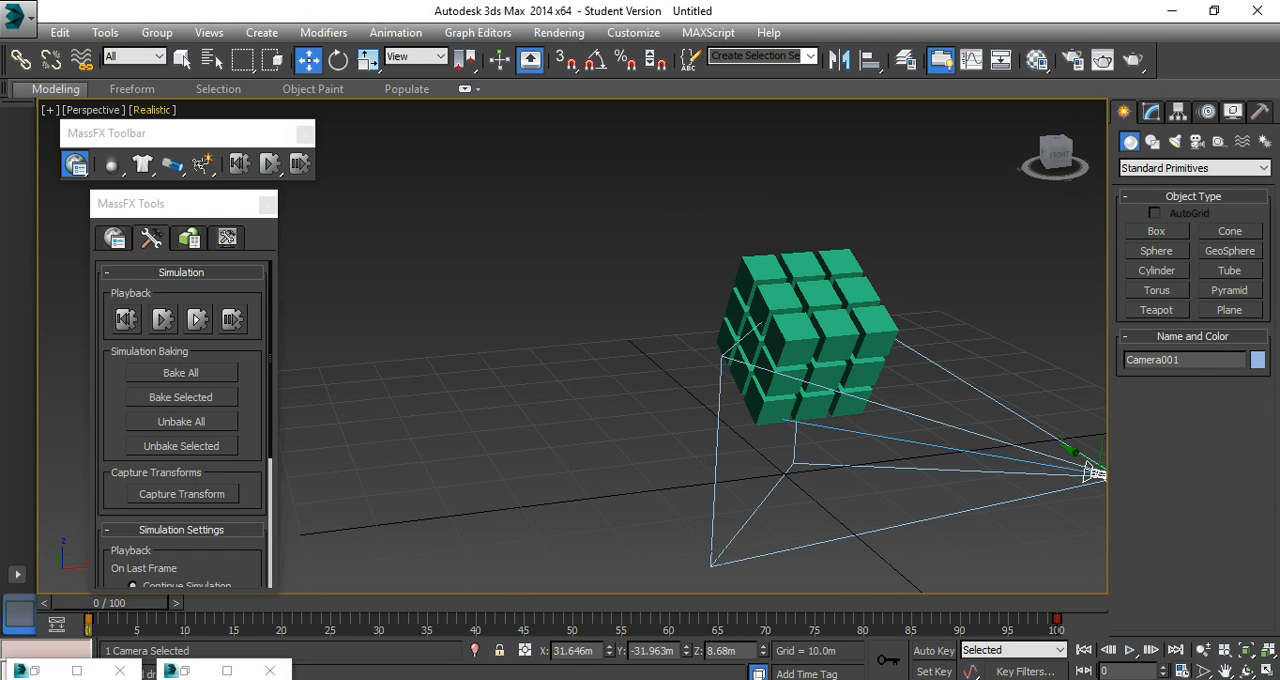
pyautogui.moveTo(731, 402); pyautogui.dragTo(731, 402)
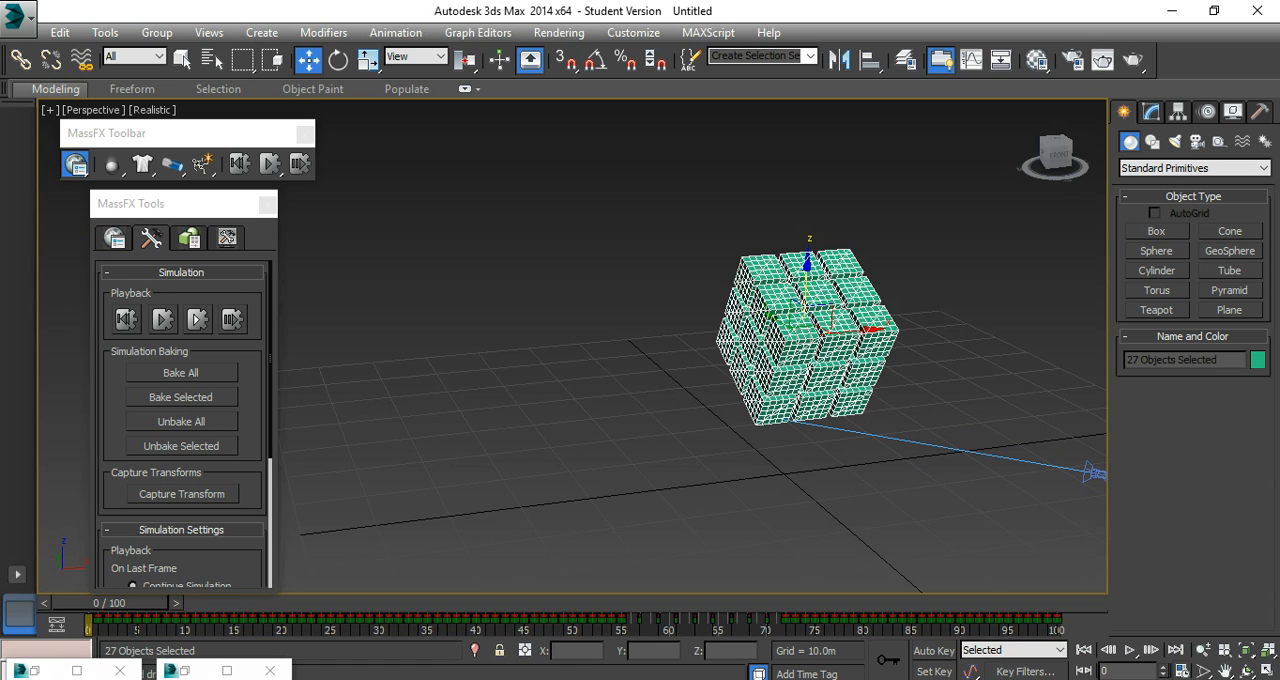
pyautogui.click(146, 169)
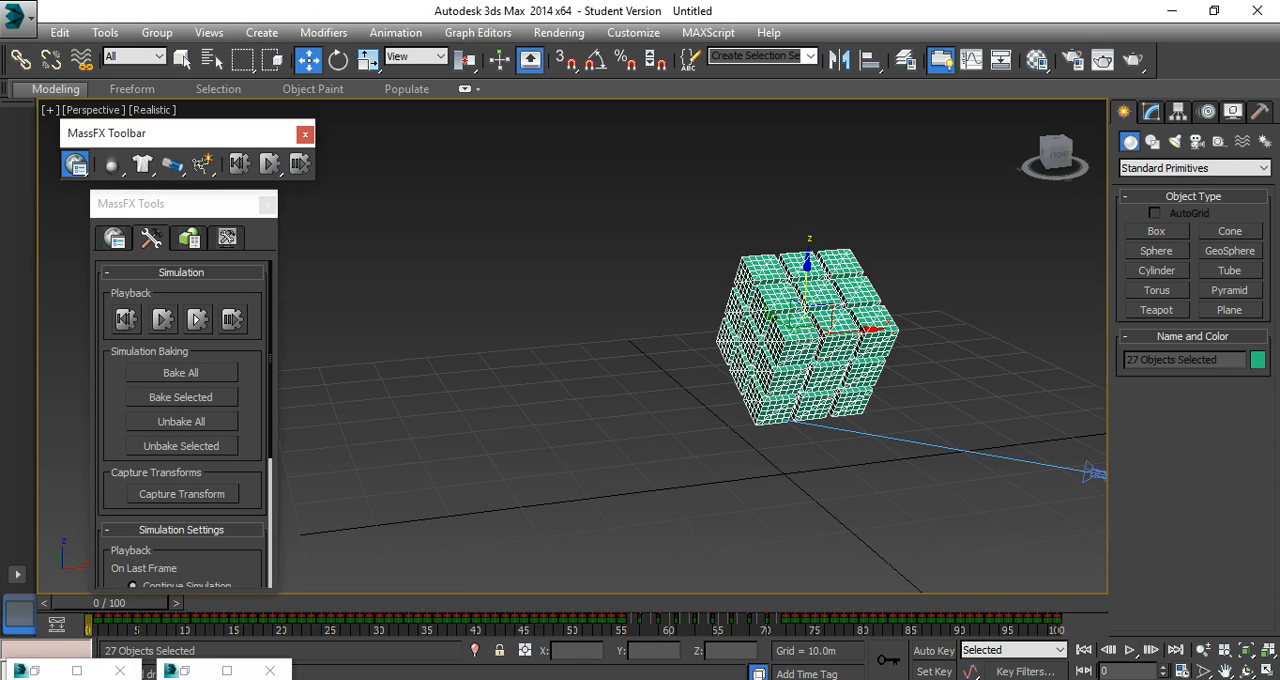
pyautogui.click(142, 162)
pyautogui.click(90, 593)
pyautogui.moveTo(90, 593); pyautogui.dragTo(64, 580)
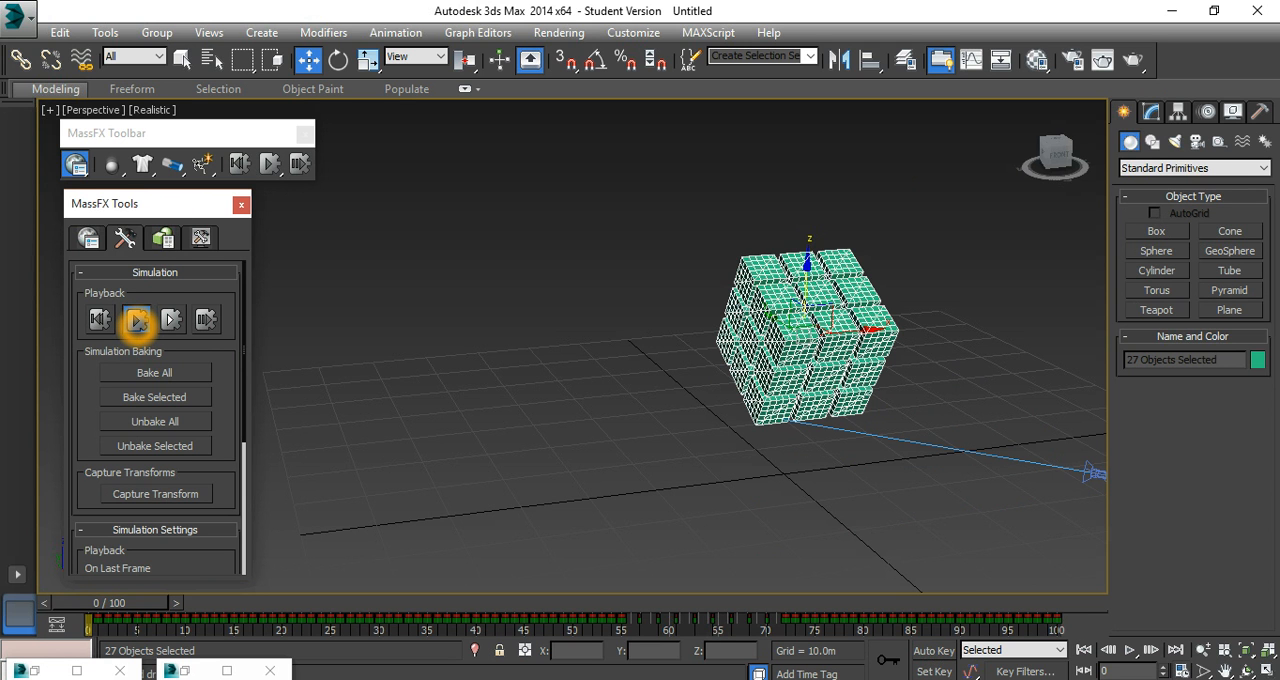
# - Run the MassFX simulation to preview the cloth boxes collapsing, stop it and reset the simulation
pyautogui.click(137, 319)
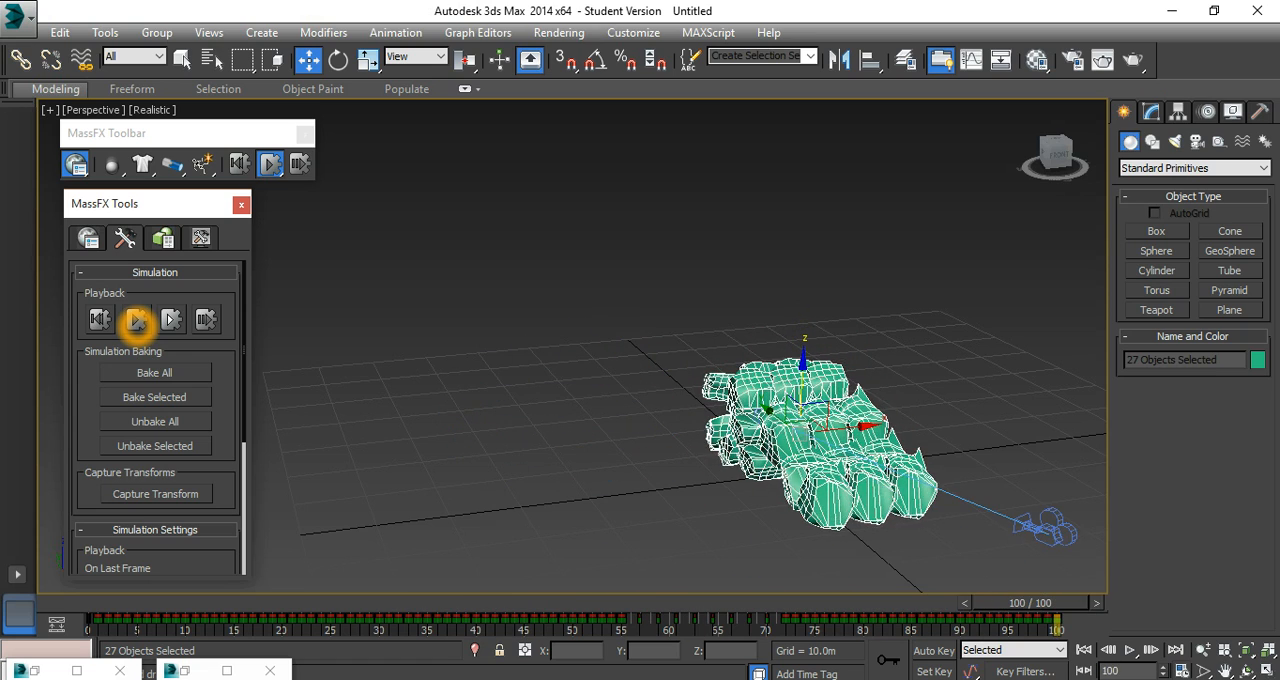
pyautogui.click(137, 319)
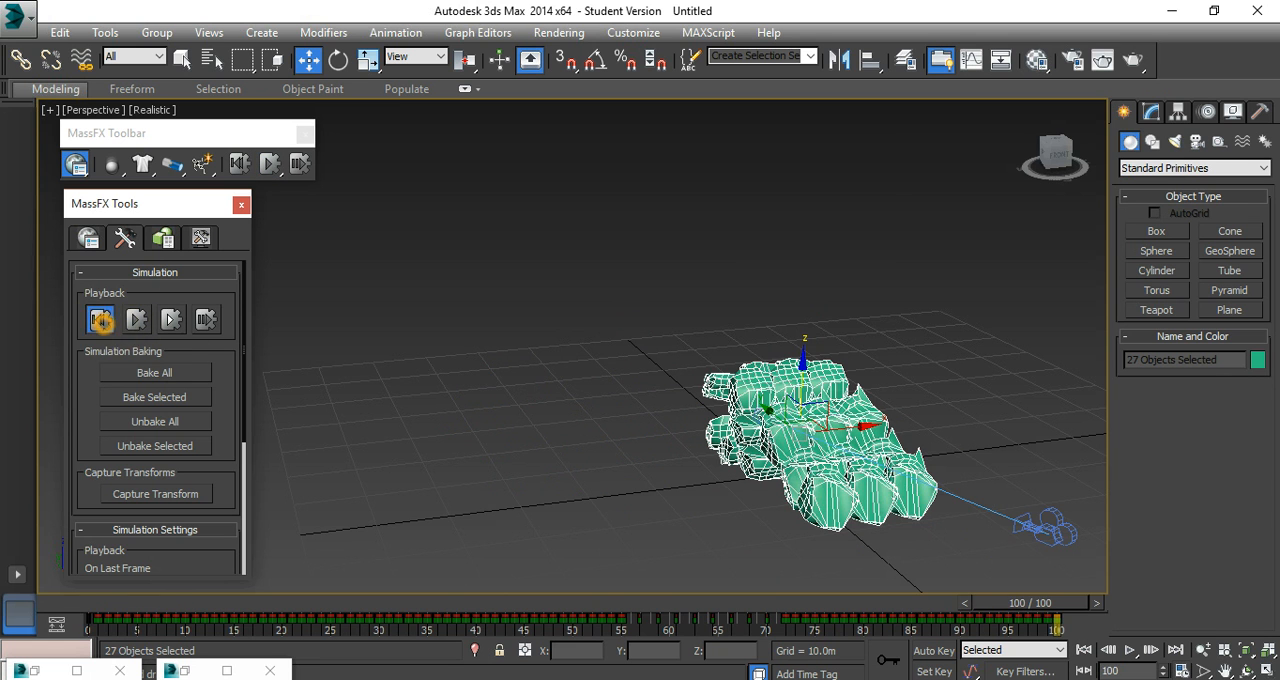
pyautogui.click(100, 319)
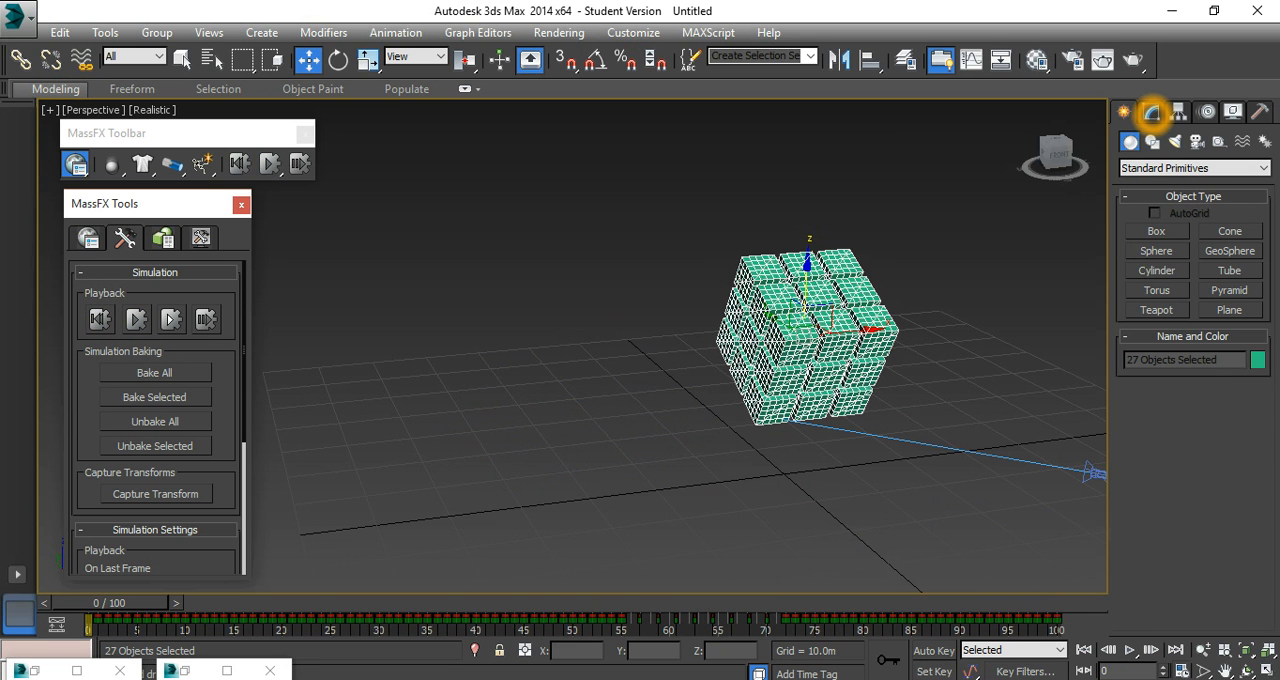
# - Set the mCloth fabric's Density to 50, Stretchiness to 0.5 and Bendiness to 0.5, test the simulation and bake all objects
pyautogui.click(1152, 112)
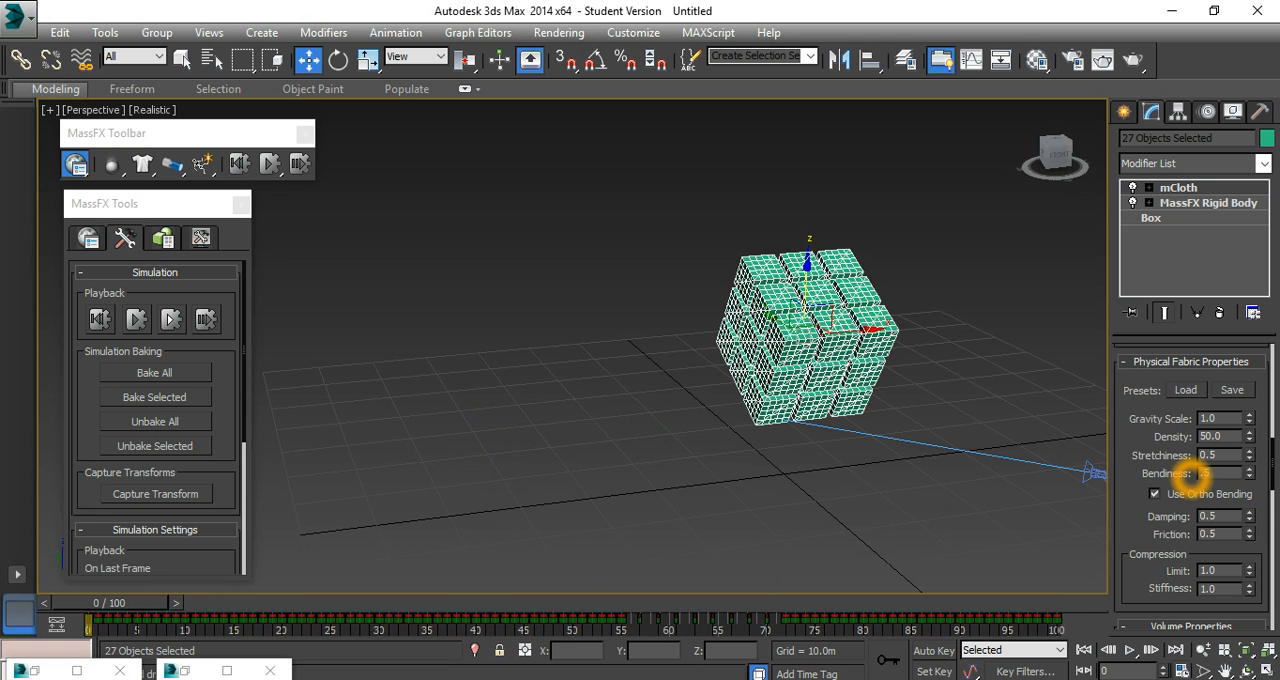
pyautogui.click(137, 318)
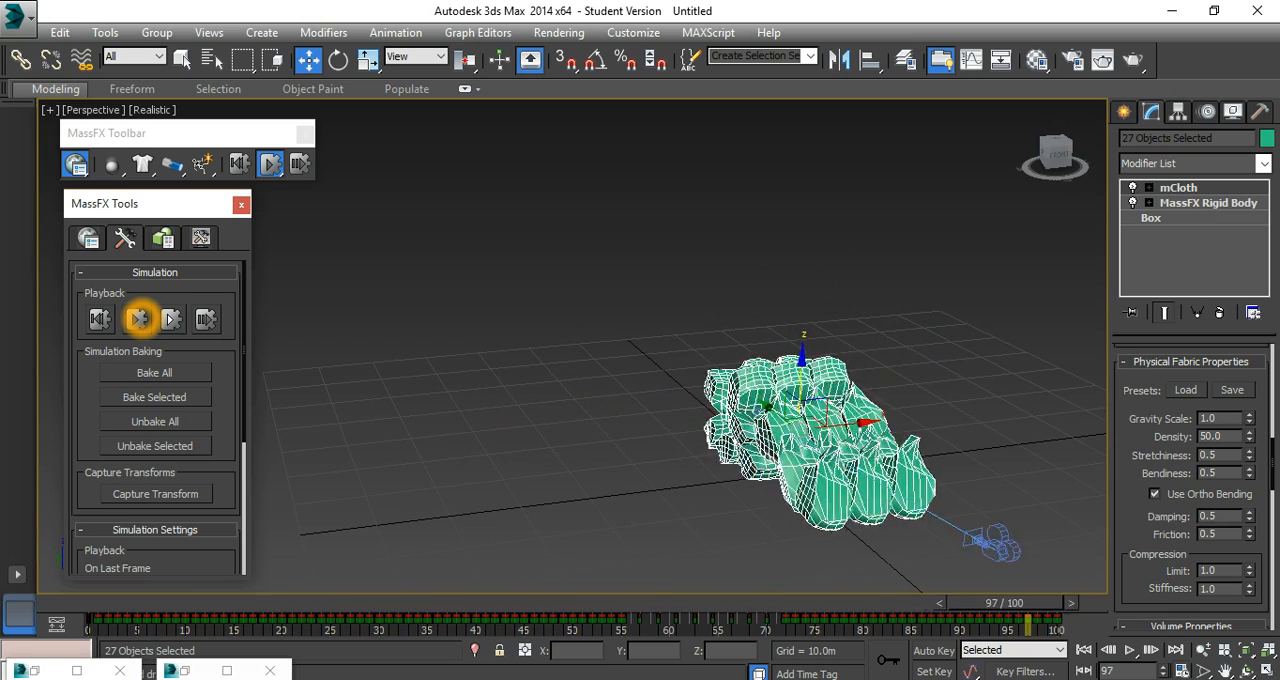
pyautogui.click(153, 372)
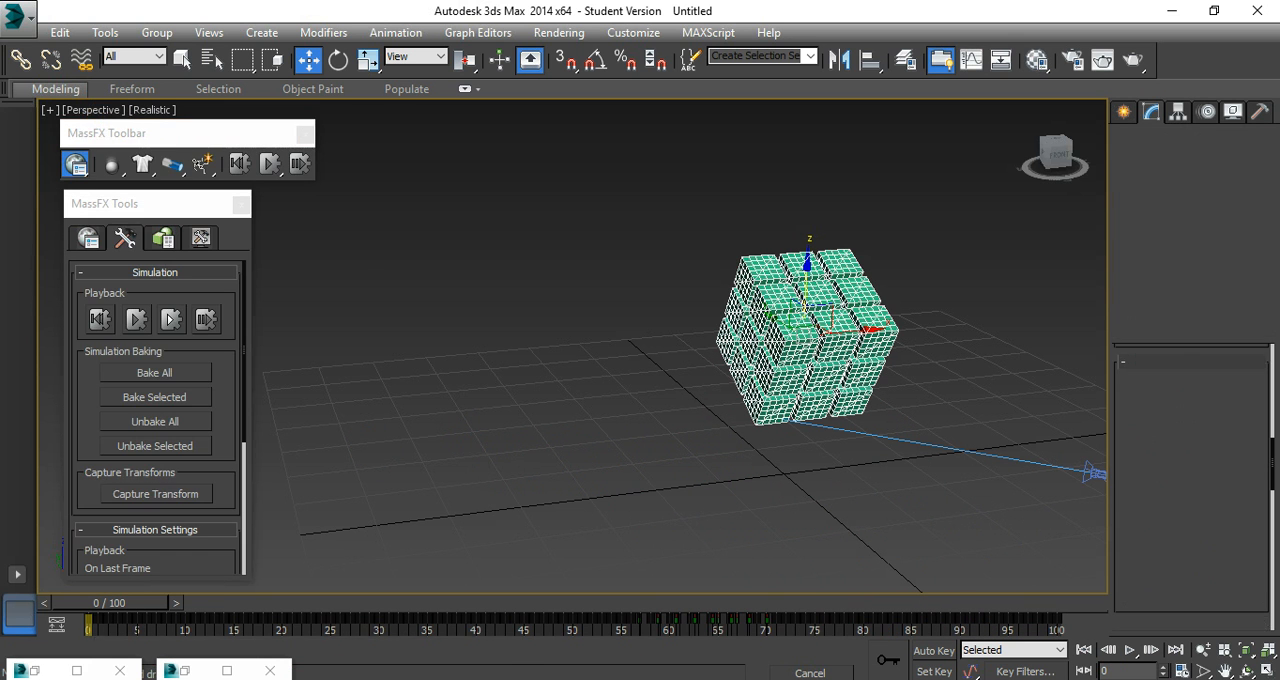
# - Switch the viewport to Camera001 and play the baked cloth simulation of the boxes
pyautogui.click(93, 110)
pyautogui.moveTo(134, 128)
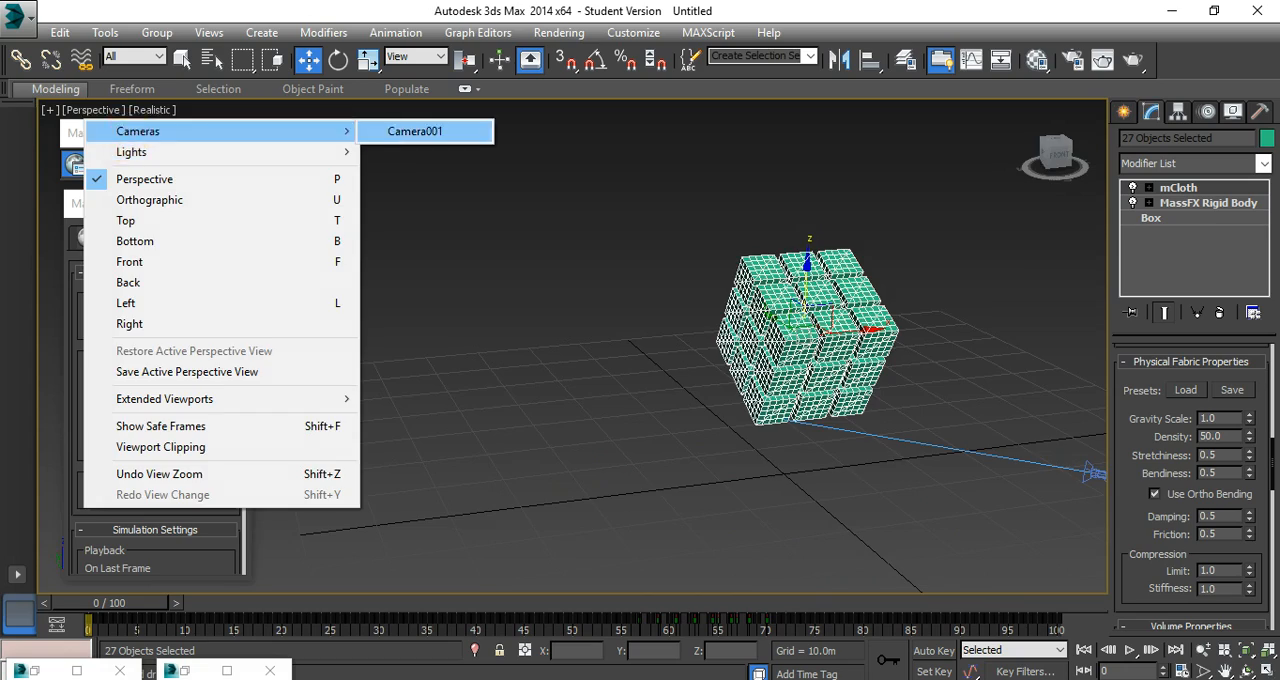
pyautogui.click(380, 131)
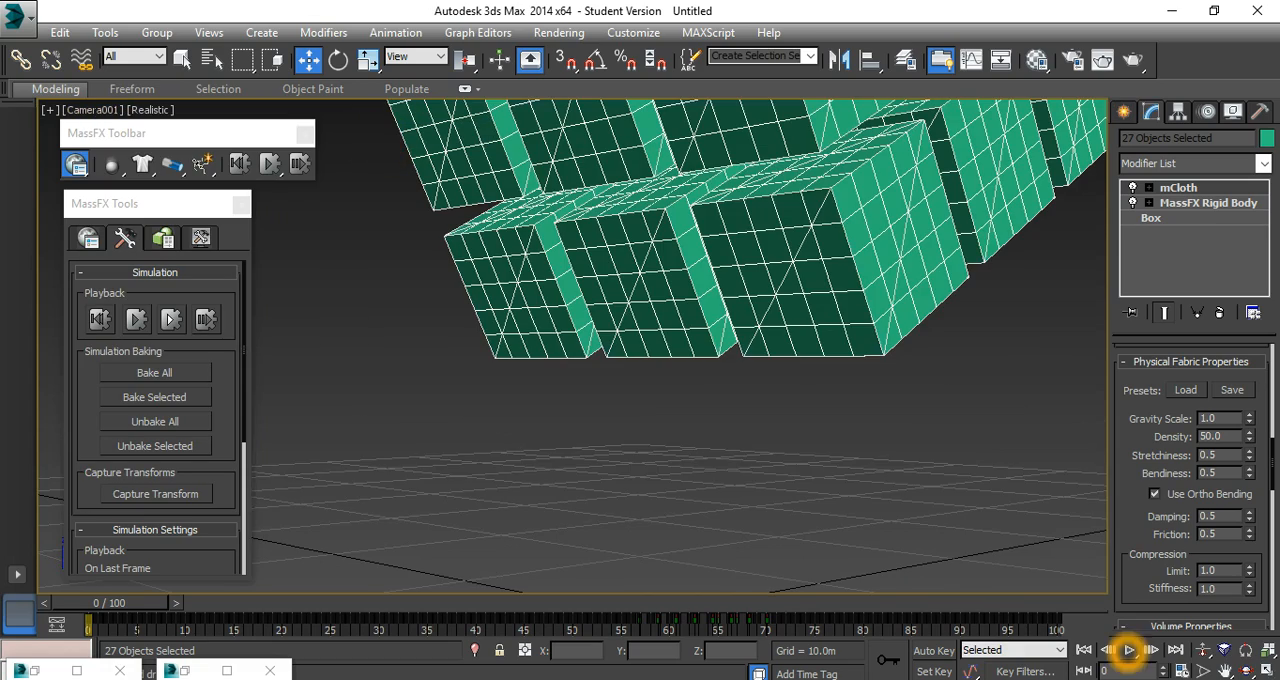
pyautogui.click(1129, 650)
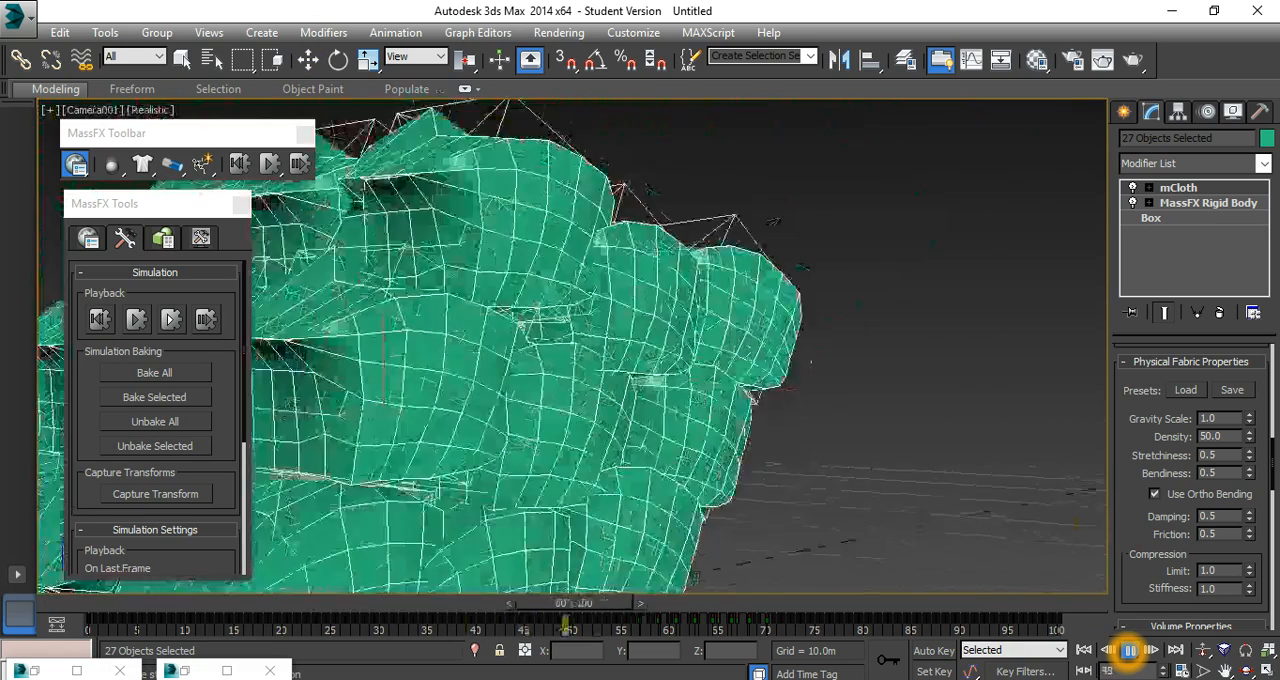